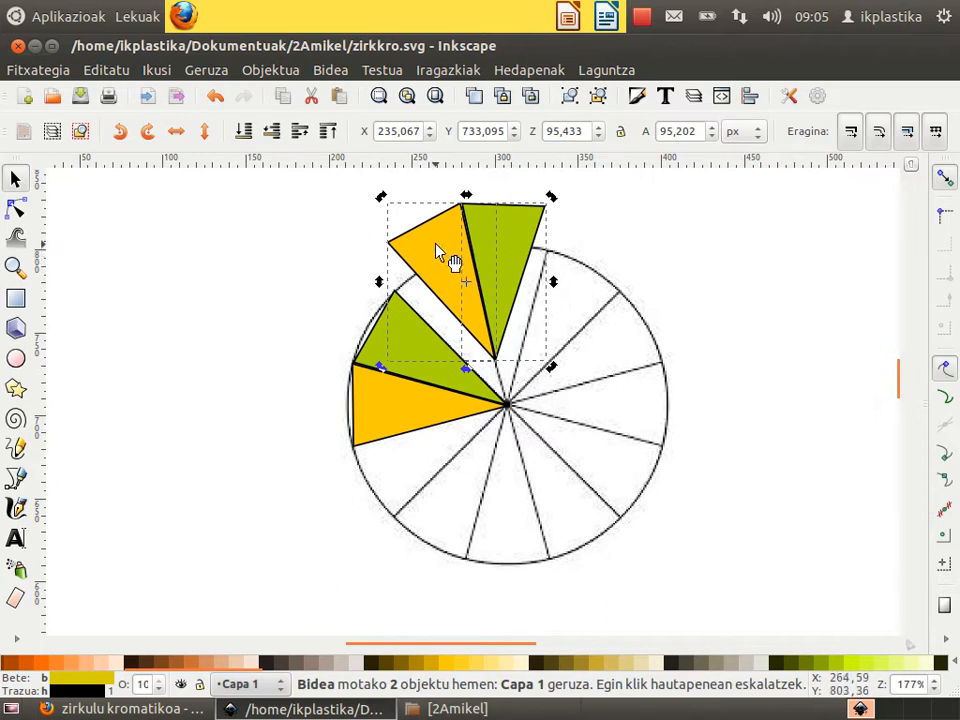
Step: Move and rotate the selected pair of orange and green wedges so they fit the next two sectors of the wheel
click(456, 306)
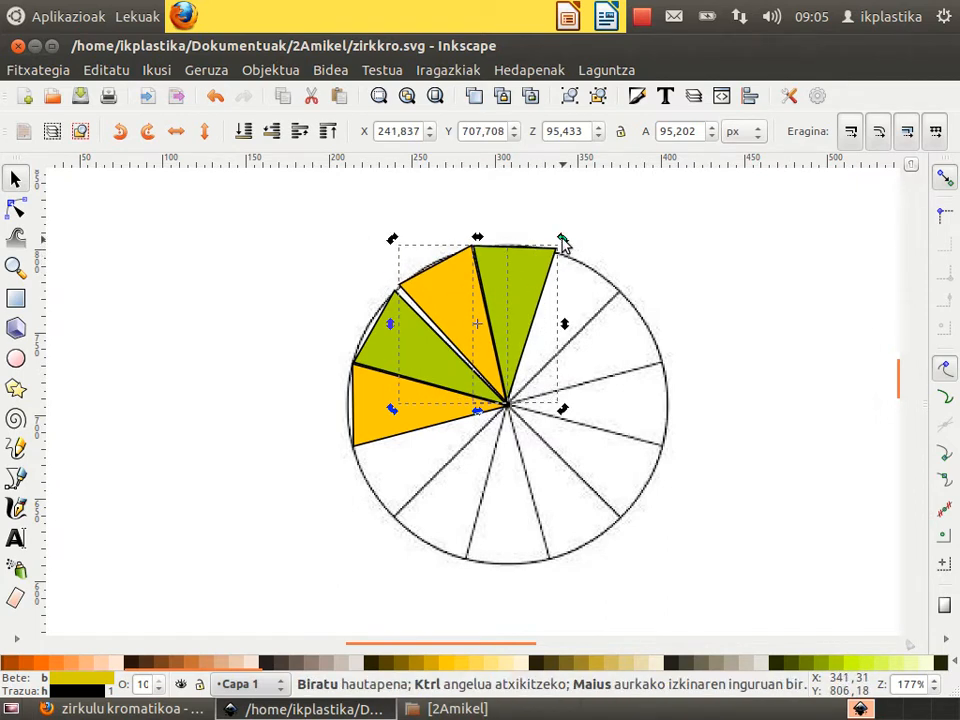
drag(562, 240, 560, 242)
drag(530, 283, 528, 285)
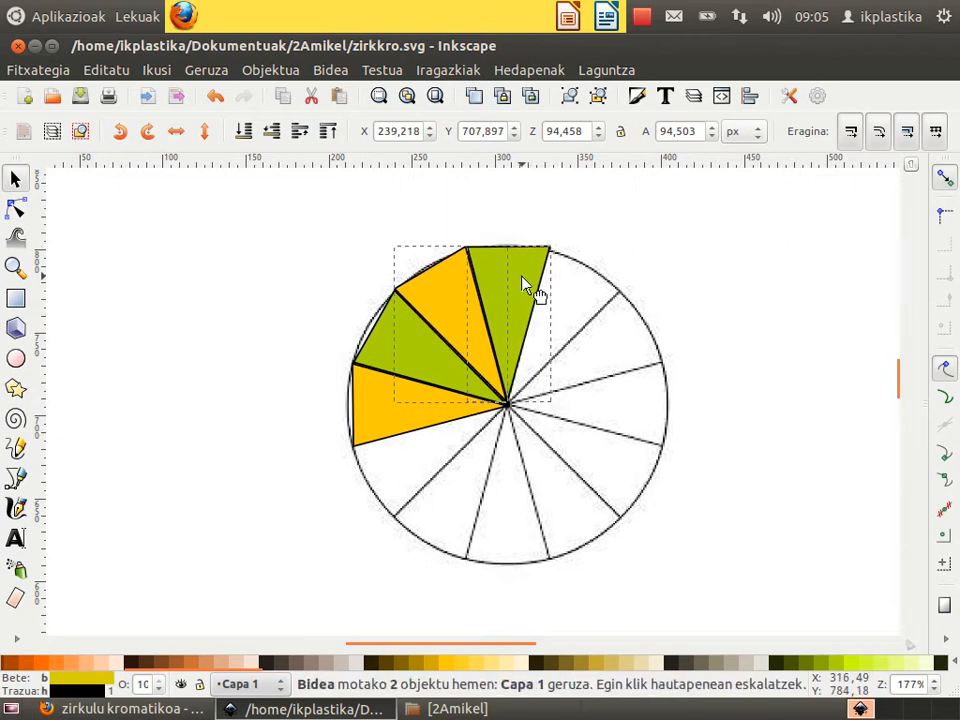
Step: Fill the newly placed orange wedge with dark olive grey #676C53 and the green wedge beside it with grey-green #9DAC93
click(672, 248)
click(448, 313)
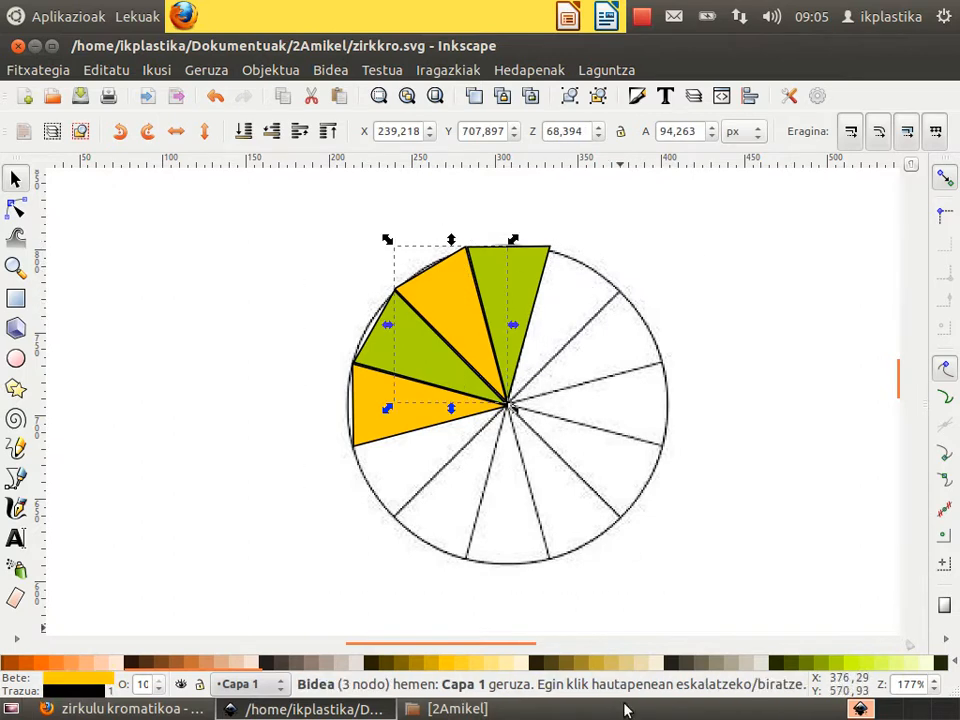
drag(444, 681, 533, 683)
click(491, 665)
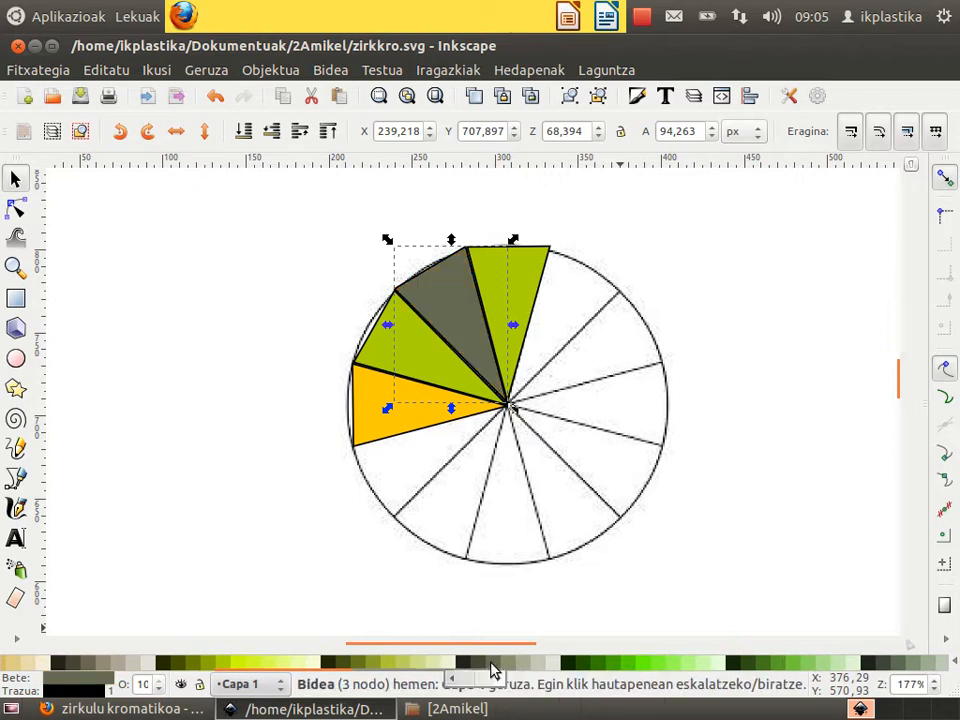
click(537, 283)
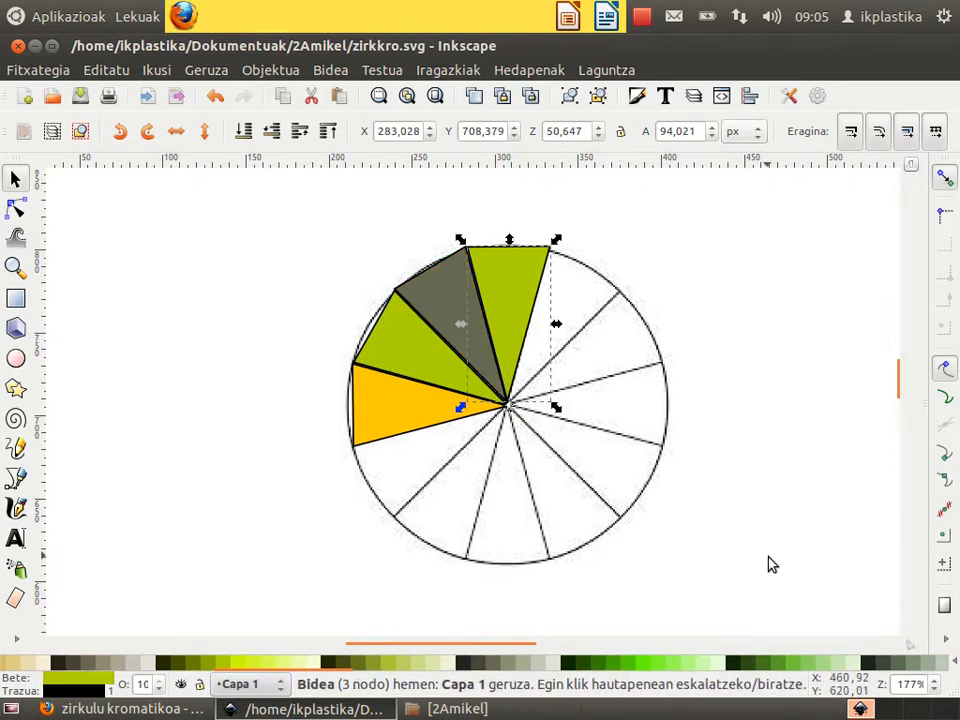
drag(815, 668, 926, 671)
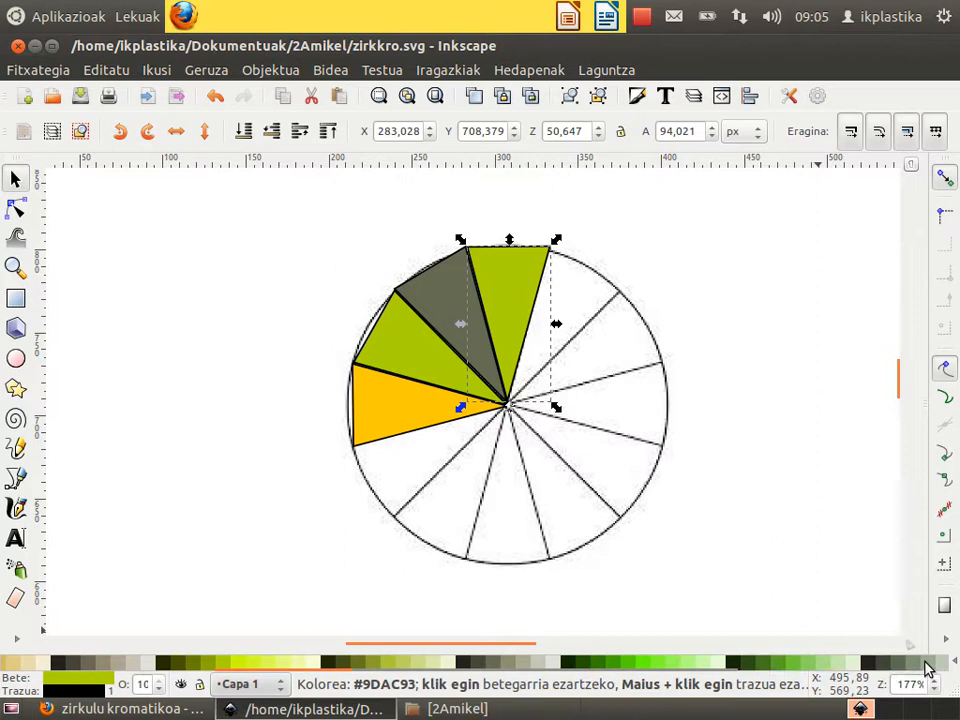
click(926, 671)
Step: Duplicate the four coloured wedges, then rotate and position the copy over the four sectors clockwise of the originals
click(259, 231)
drag(257, 223, 624, 472)
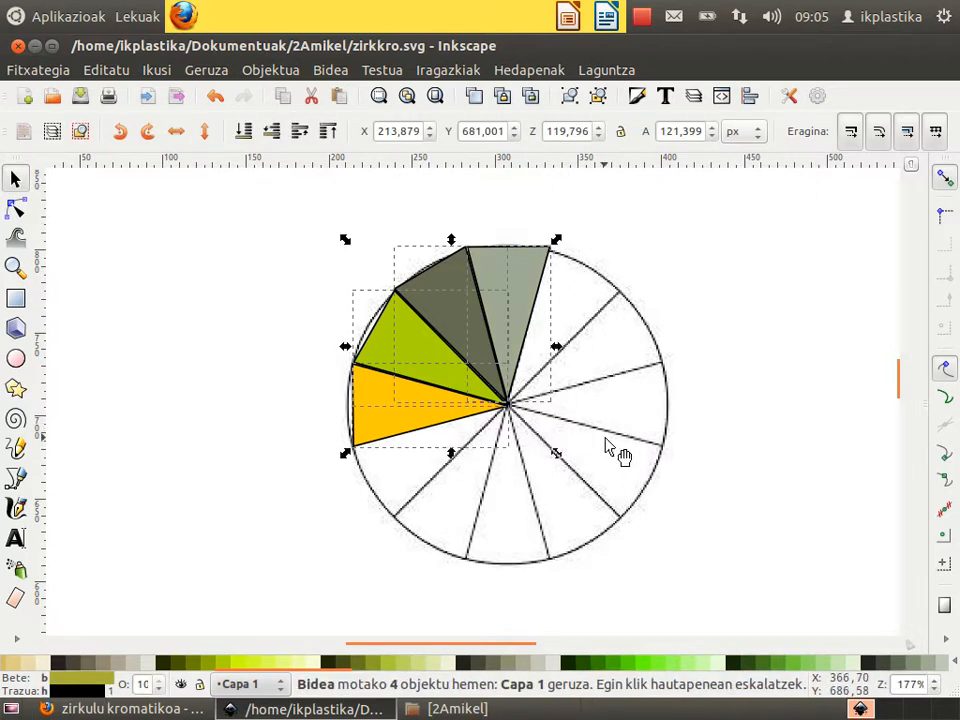
key(ctrl+v)
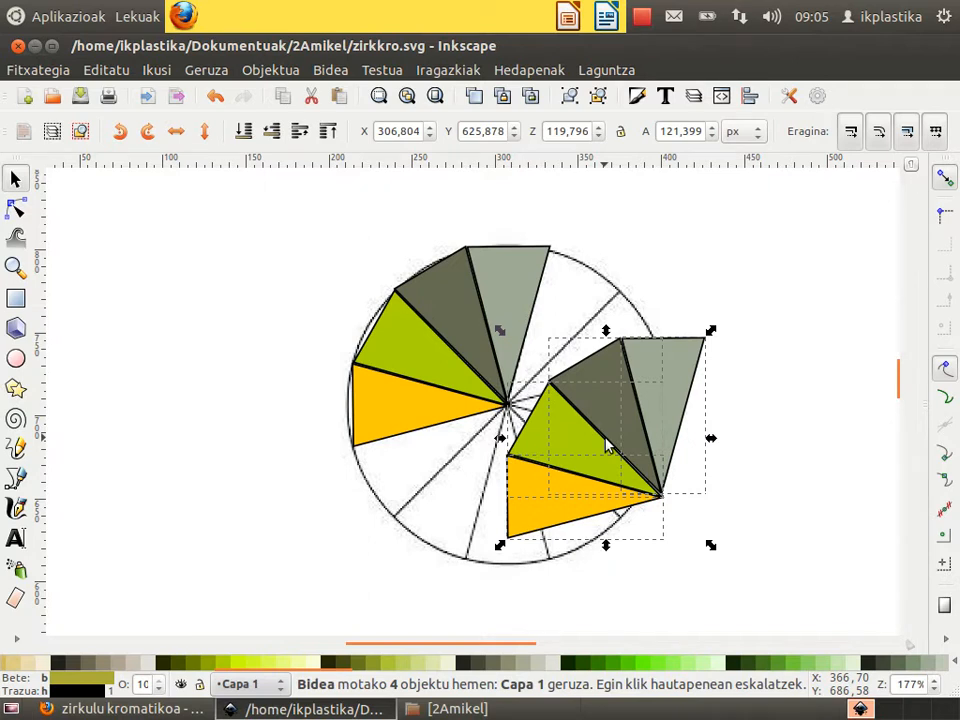
click(678, 368)
drag(712, 334, 636, 609)
drag(603, 343, 585, 300)
drag(677, 257, 662, 242)
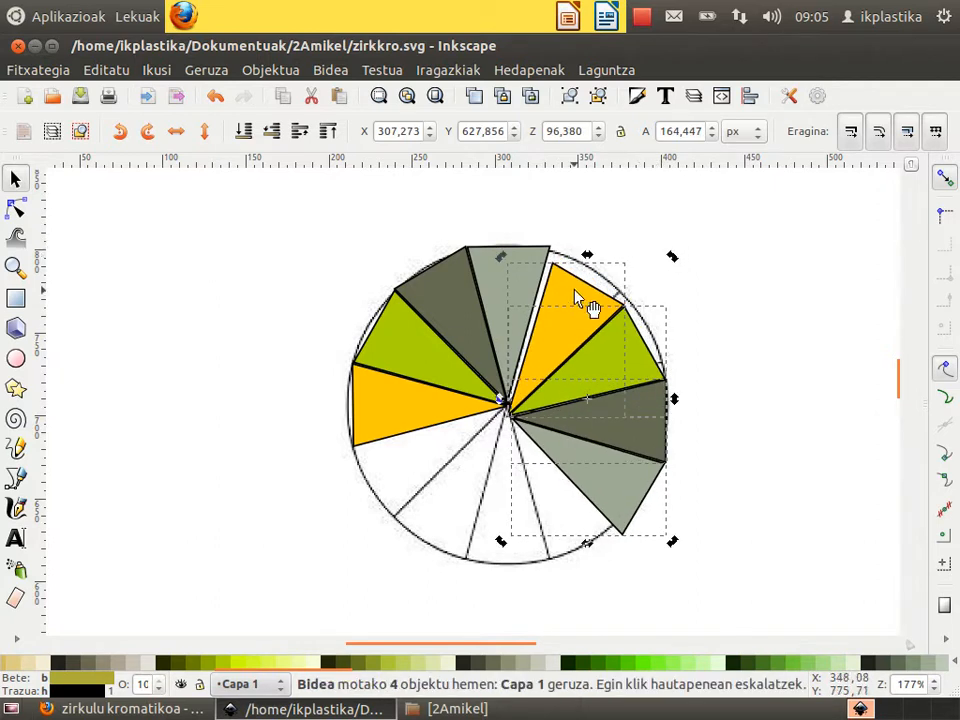
drag(574, 294, 576, 283)
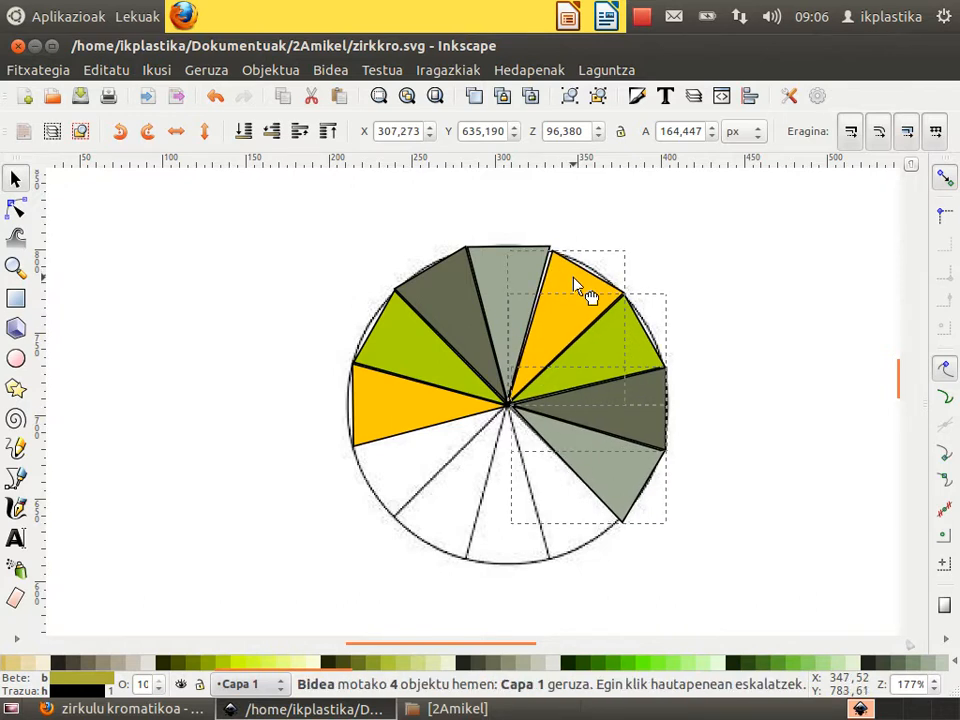
click(575, 282)
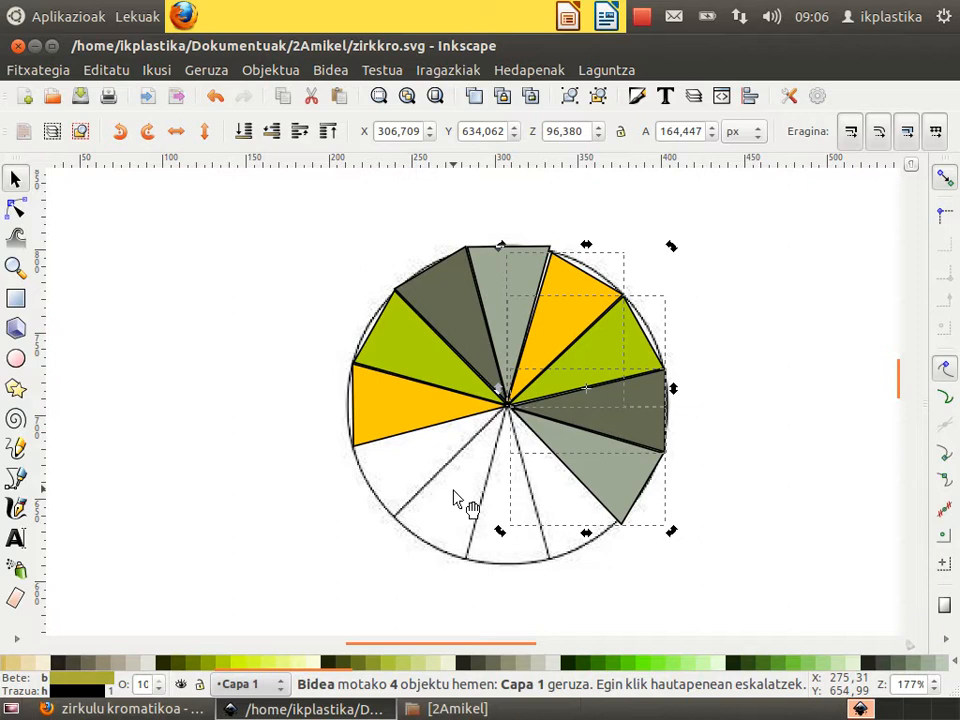
Step: Paste another copy of the four wedges and rotate and position it to fill the wheel's remaining lower sectors
key(ctrl+v)
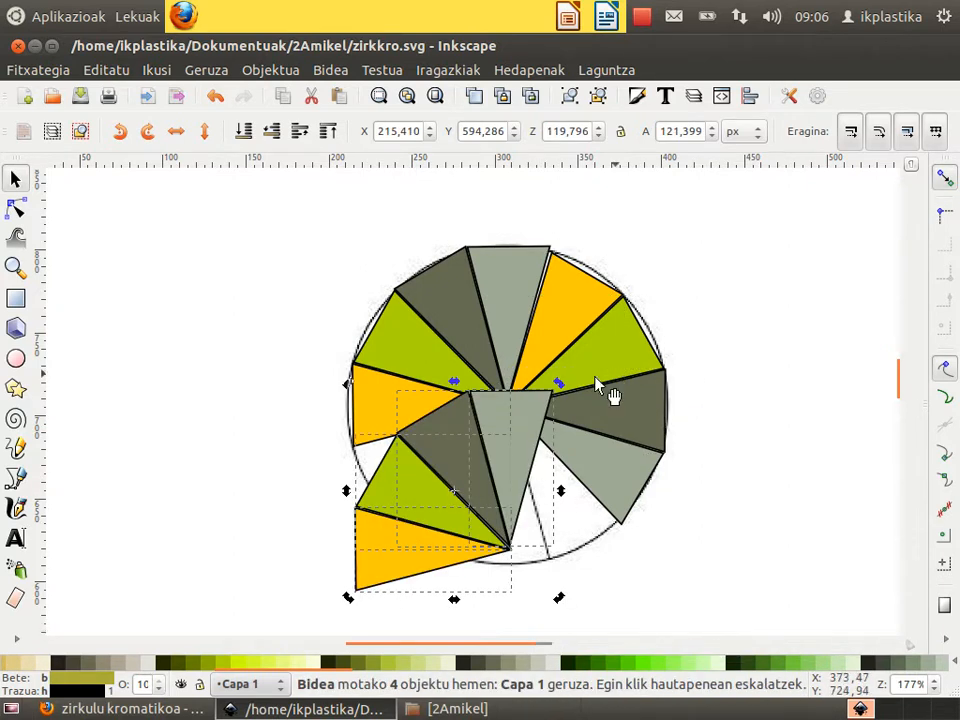
drag(558, 390, 490, 506)
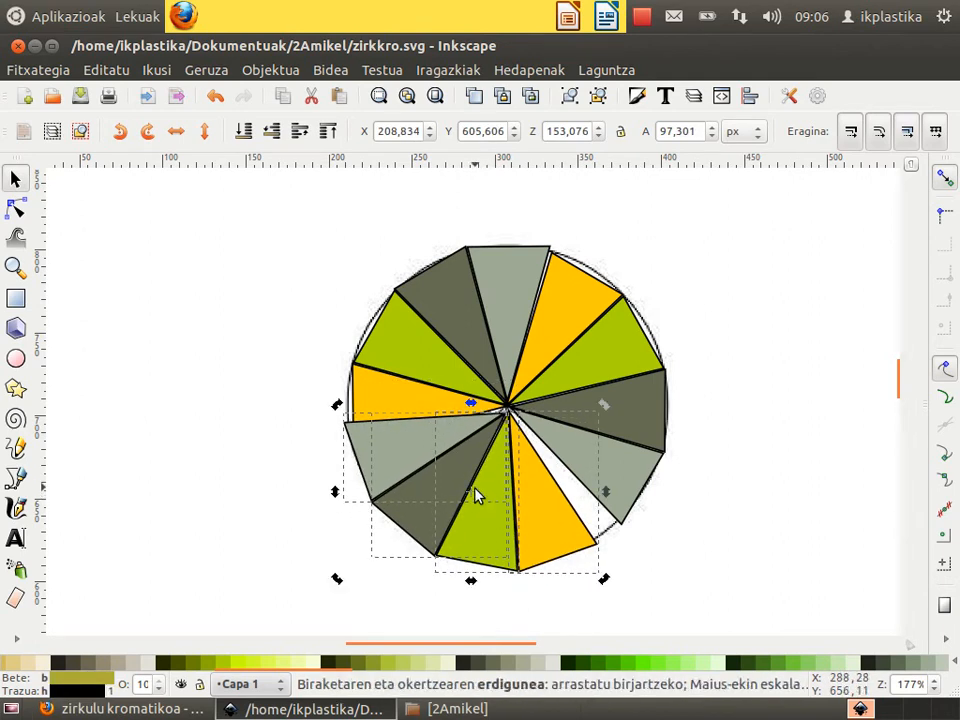
mouse_move(606, 410)
mouse_down()
mouse_move(579, 399)
mouse_move(590, 408)
mouse_up()
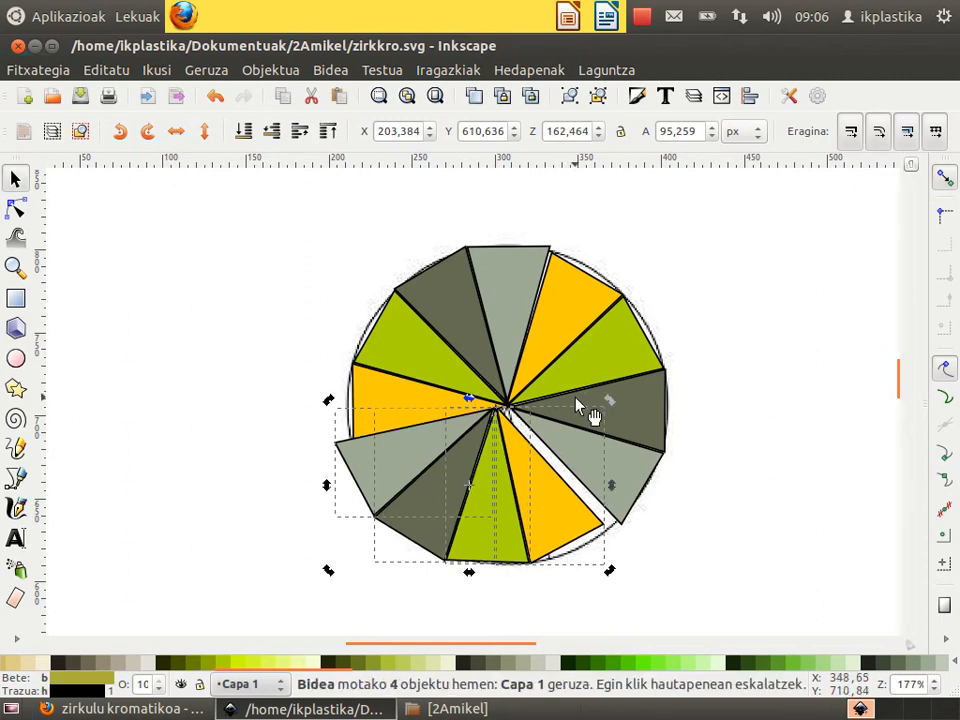
mouse_move(550, 493)
mouse_down()
mouse_move(572, 501)
mouse_move(568, 494)
mouse_up()
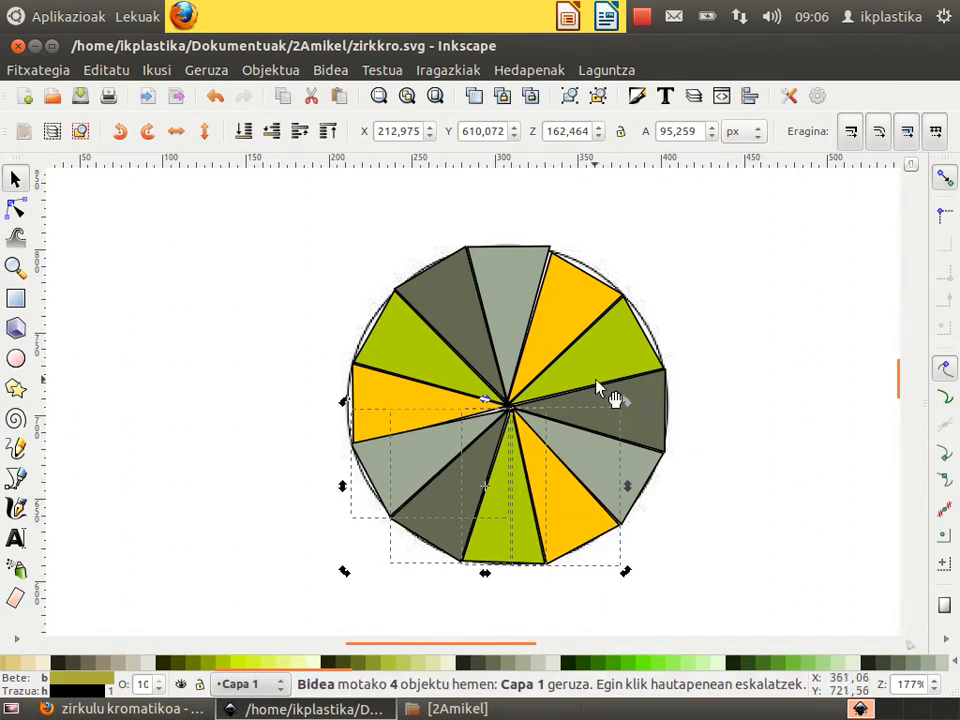
drag(623, 398, 626, 399)
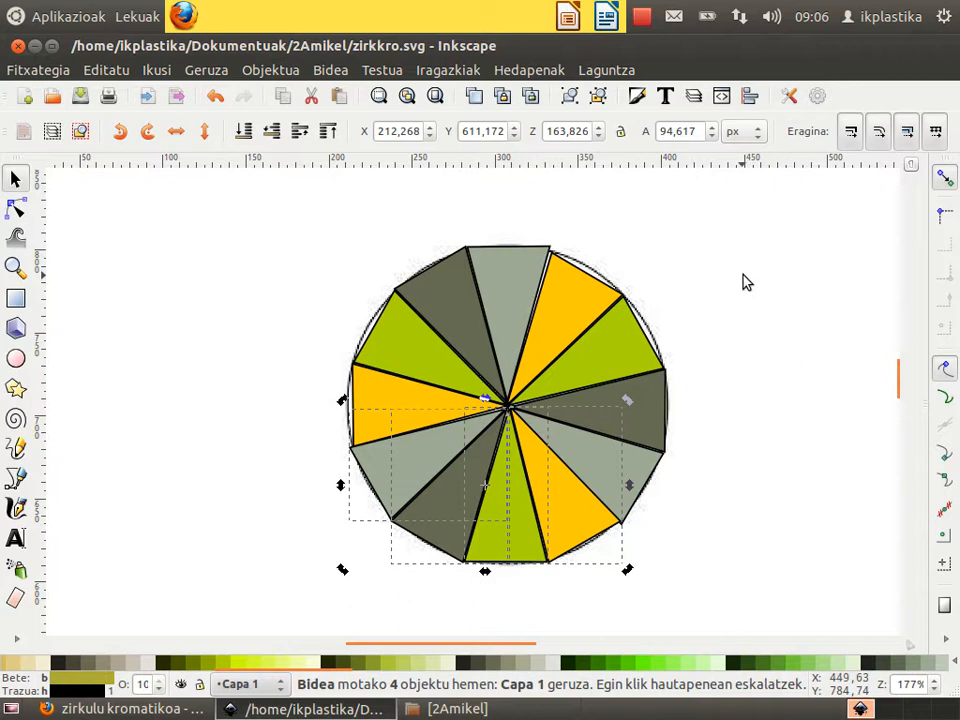
click(743, 281)
Step: Select the whole wheel with its background image and paste a copy of it below and to the right
scroll(716, 349, down, 2)
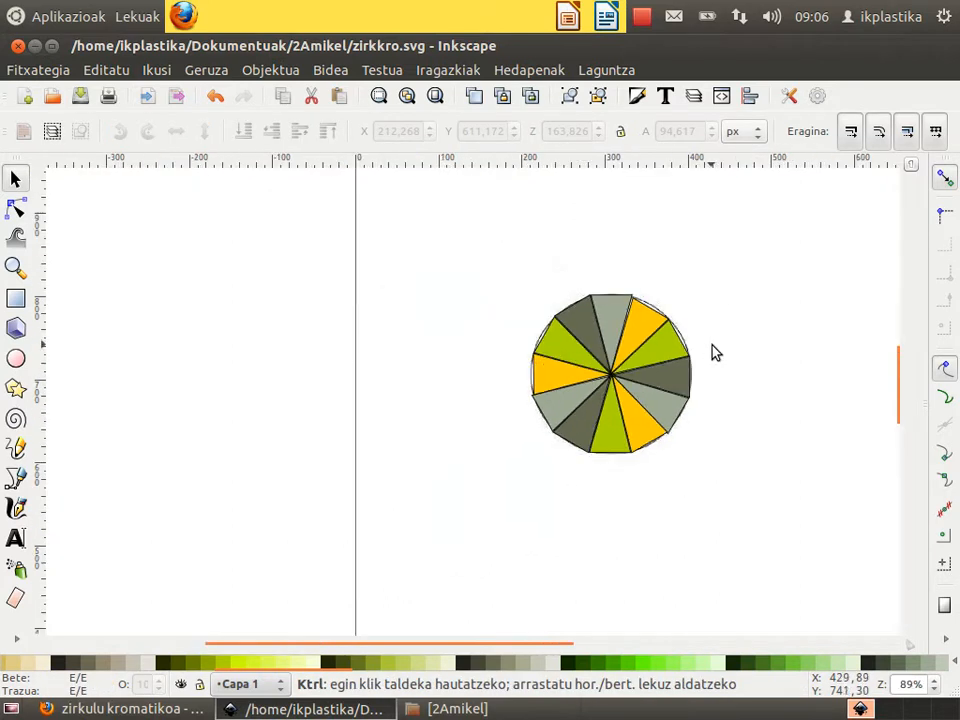
drag(451, 244, 773, 538)
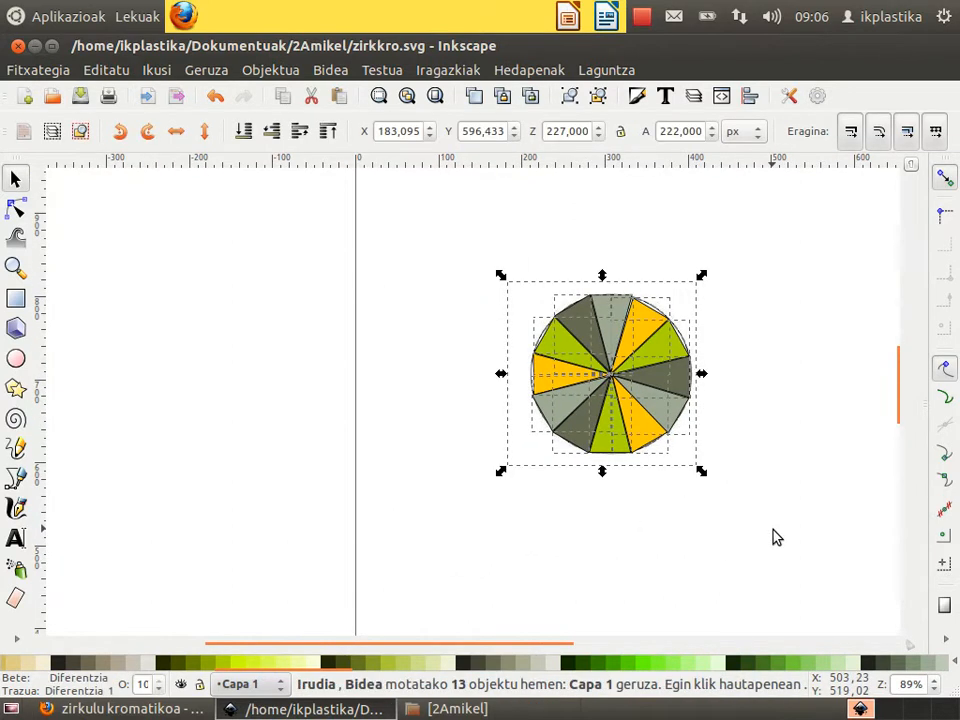
key(ctrl+c)
key(ctrl+v)
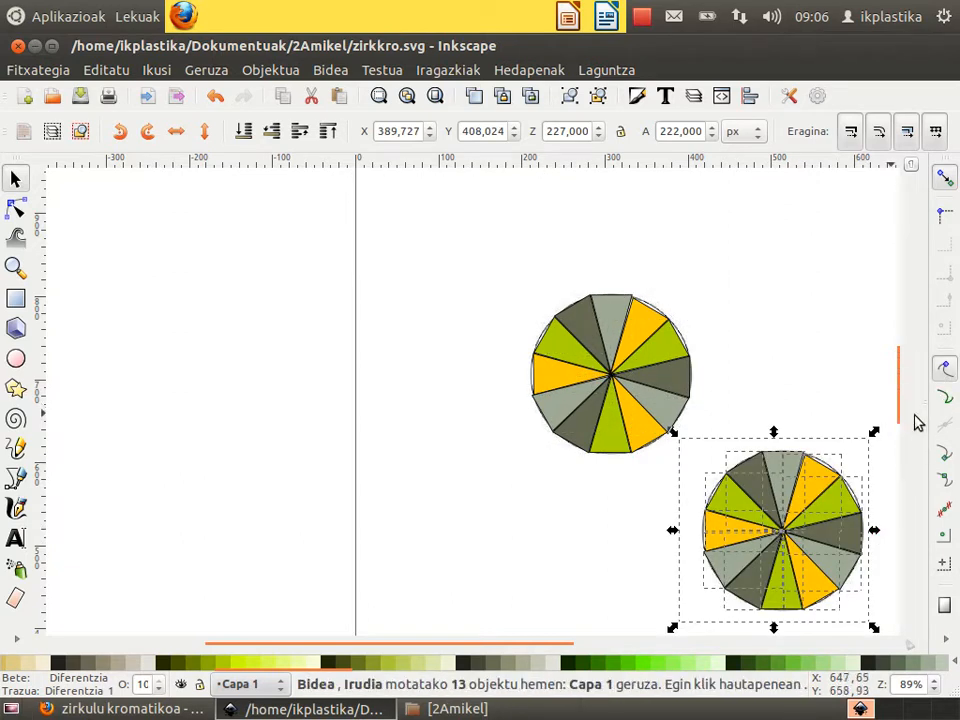
drag(904, 386, 917, 407)
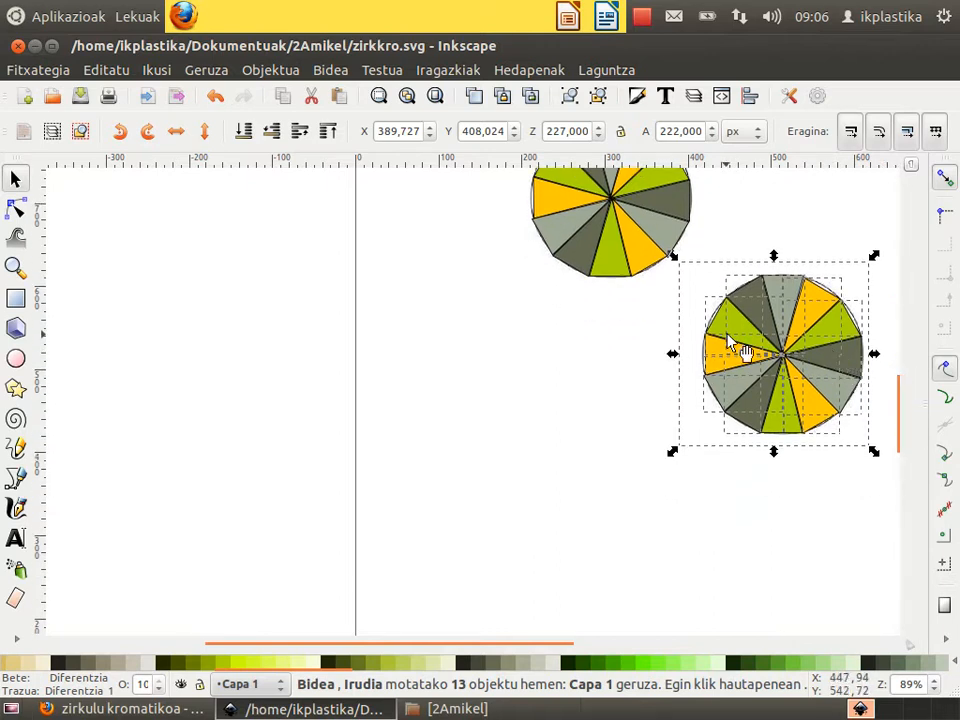
click(604, 375)
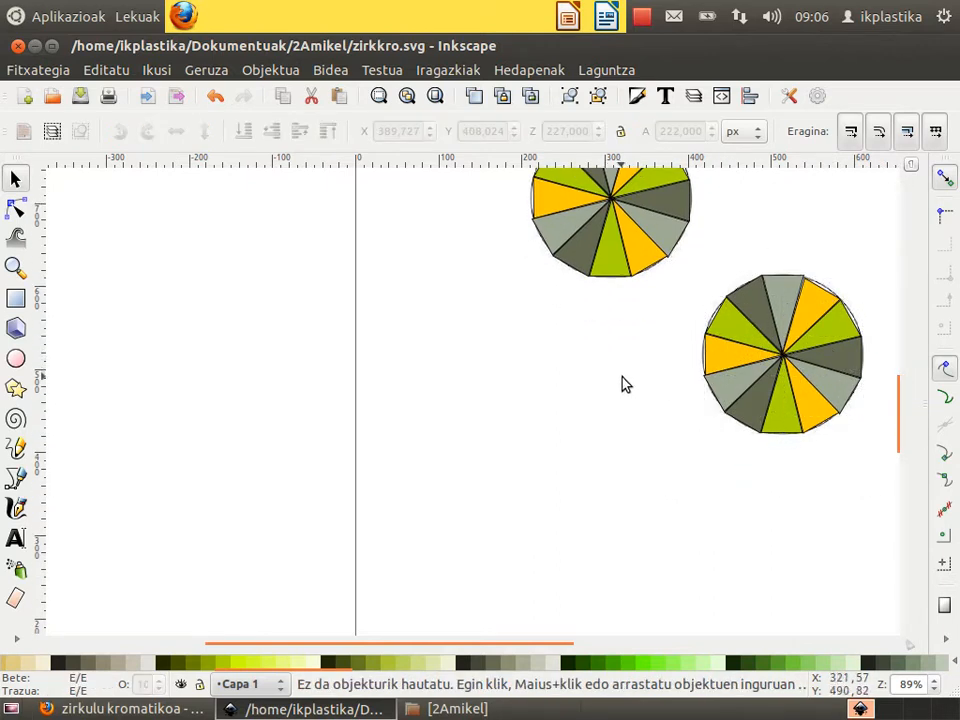
Step: Fill the top grey-green wedge of the copied wheel with bright yellow f9e410ff using the colour wheel in Fill and Stroke
click(15, 267)
drag(667, 250, 887, 467)
drag(476, 645, 532, 656)
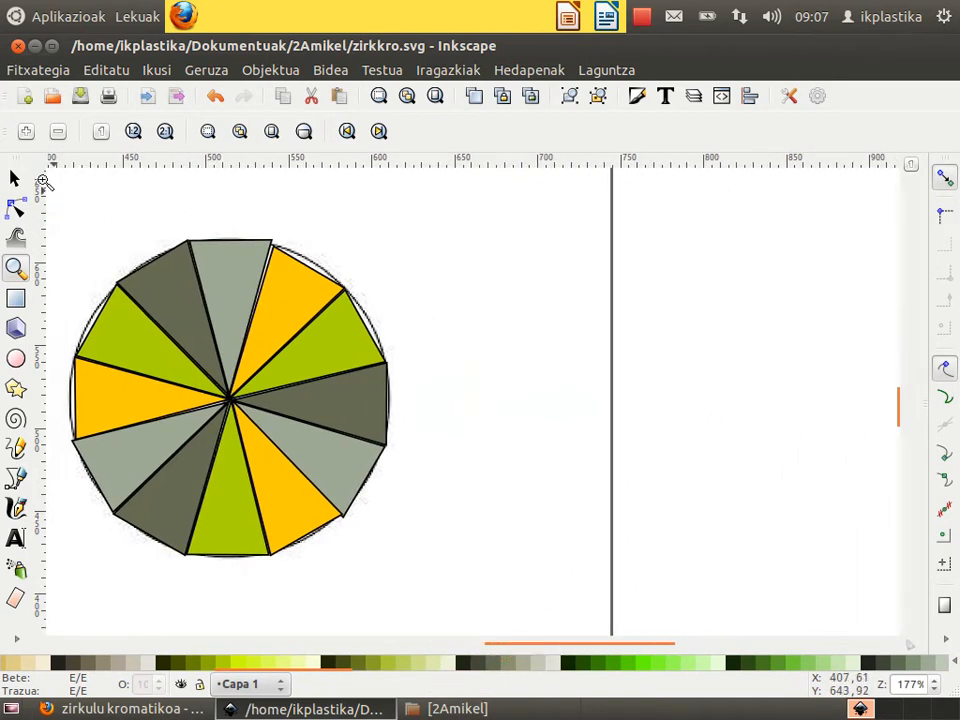
click(15, 178)
click(232, 287)
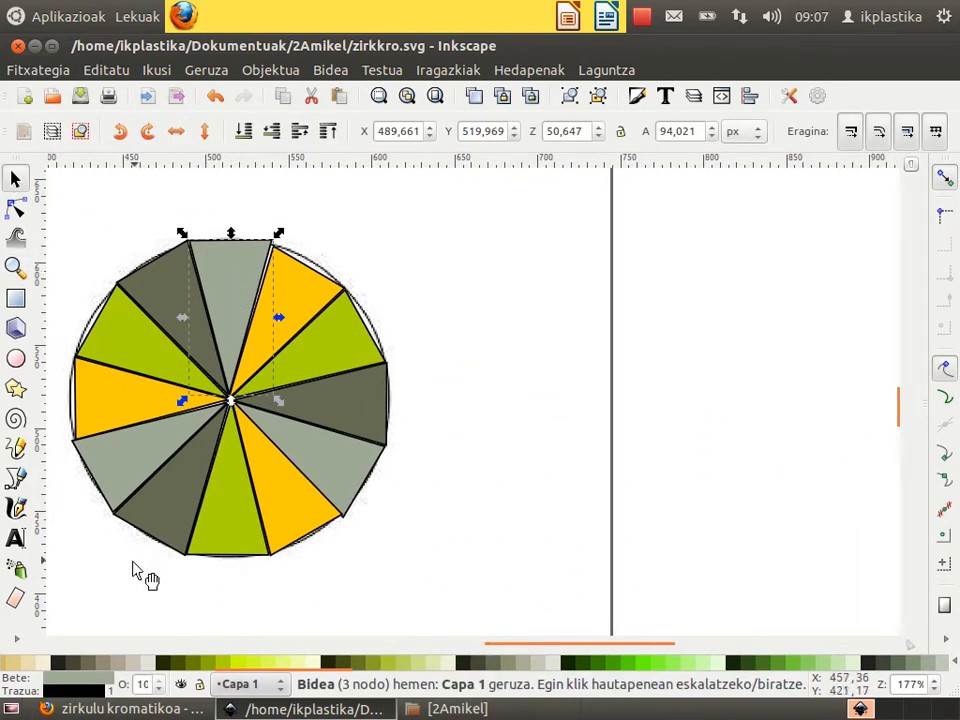
click(52, 683)
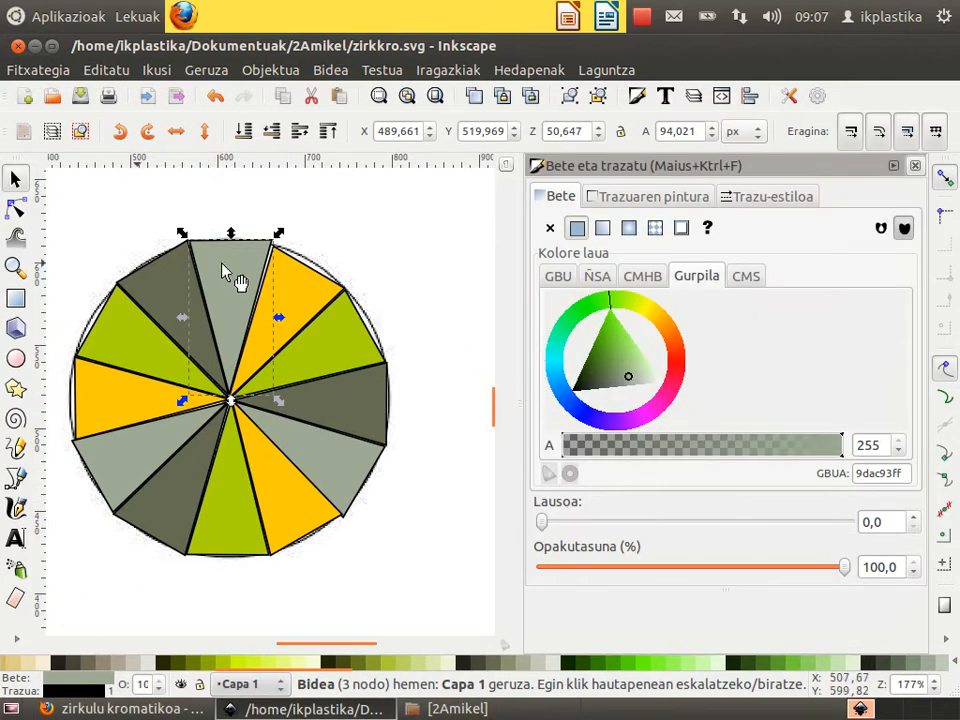
click(651, 316)
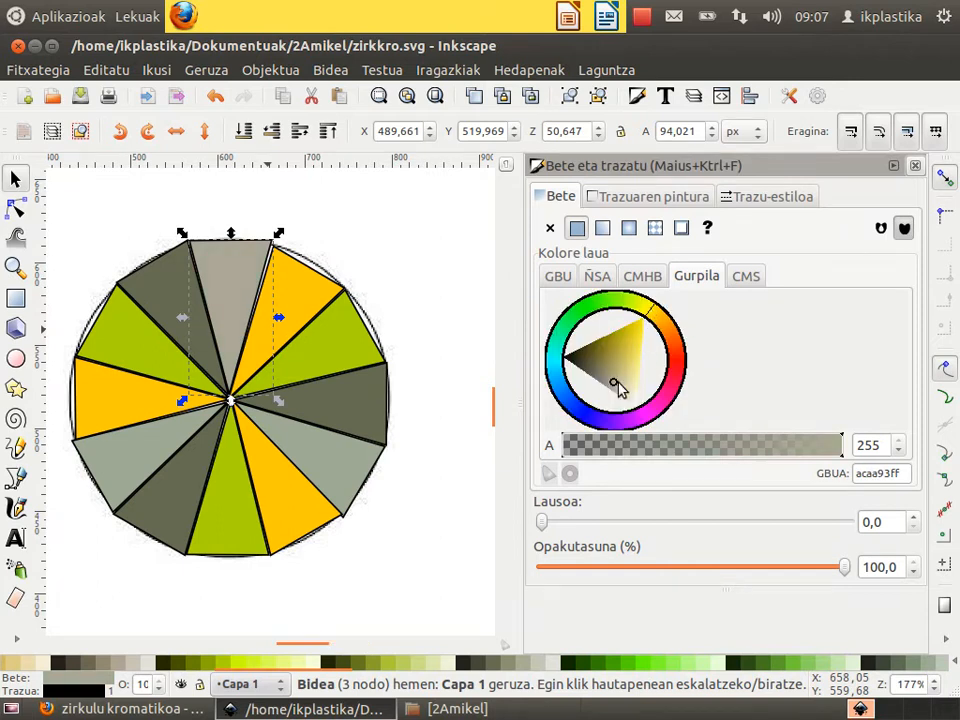
drag(614, 388, 646, 331)
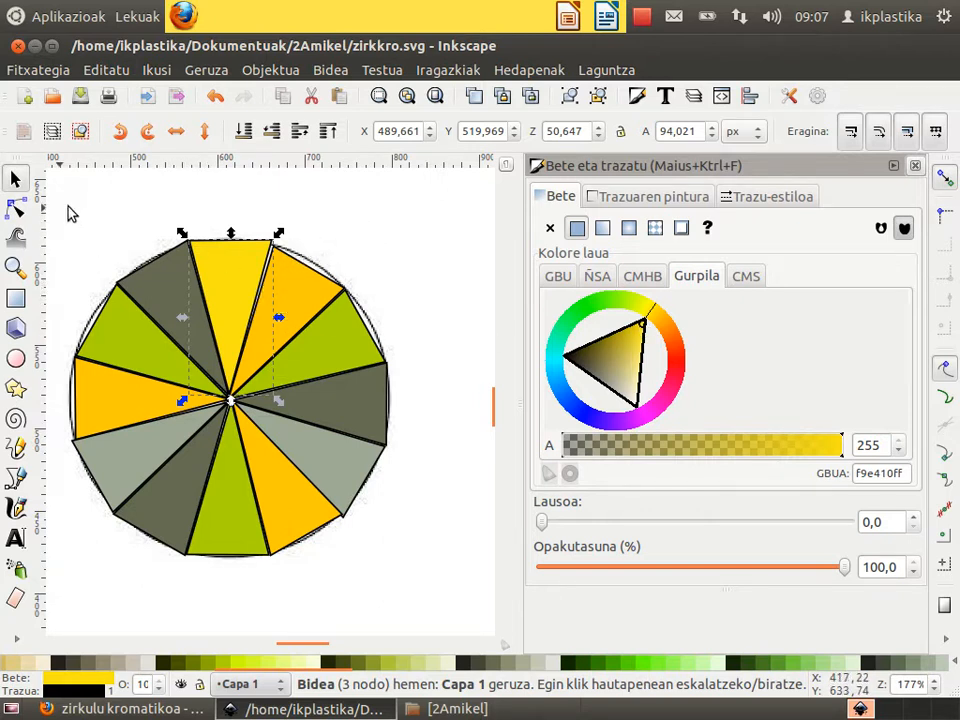
Step: Fill the grey-green wedge at the copied wheel's lower right with bright cyan blue 0cc6f6ff
click(338, 298)
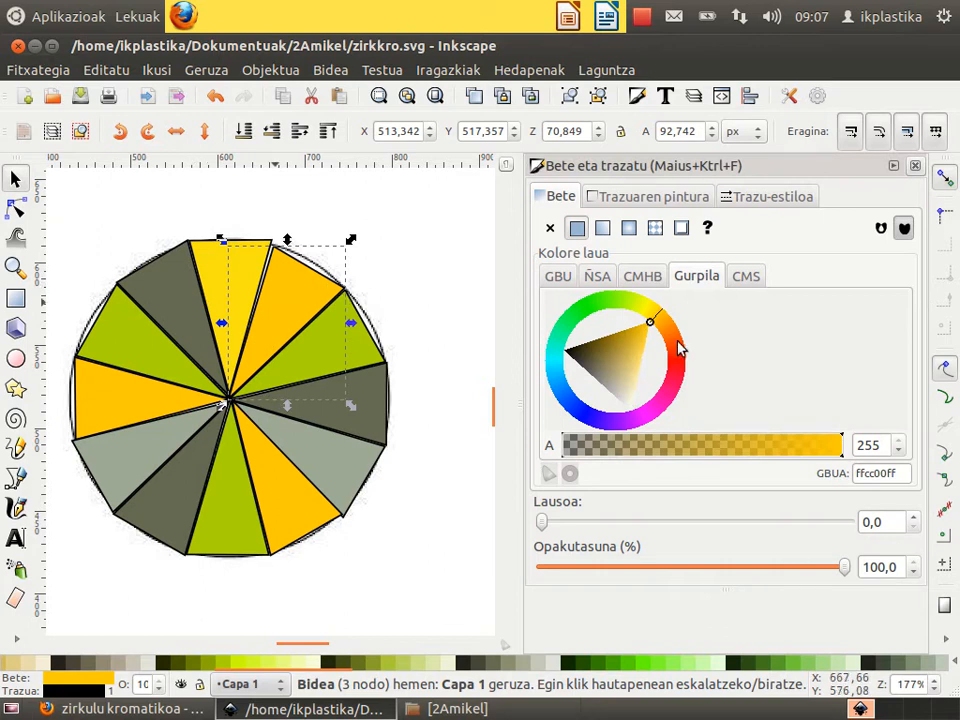
click(350, 464)
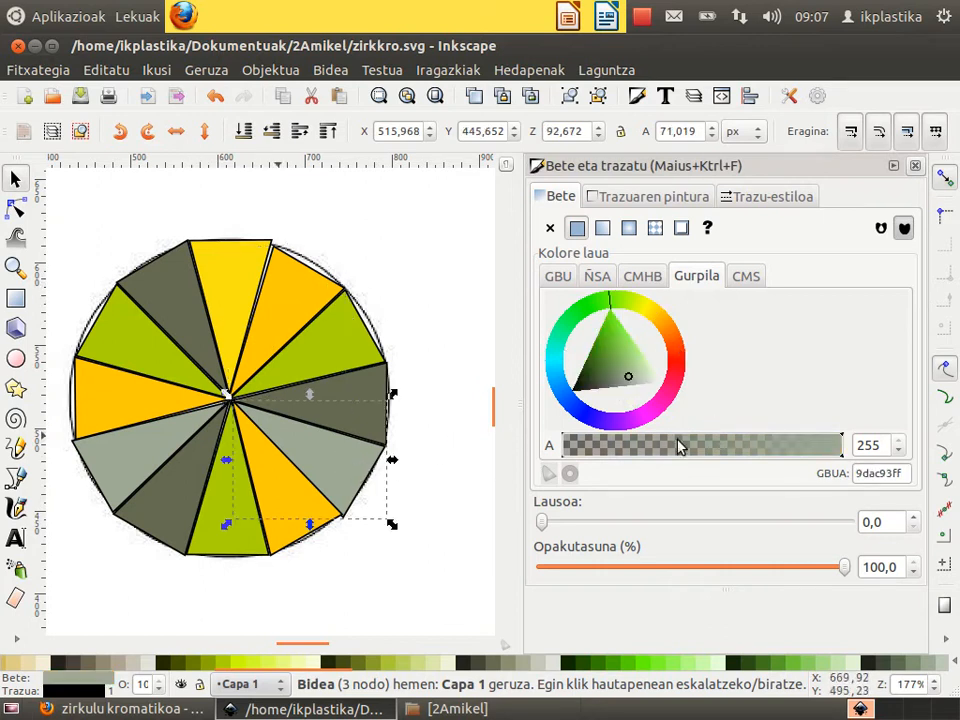
click(557, 378)
mouse_move(632, 350)
mouse_down()
mouse_move(574, 381)
mouse_move(525, 386)
mouse_up()
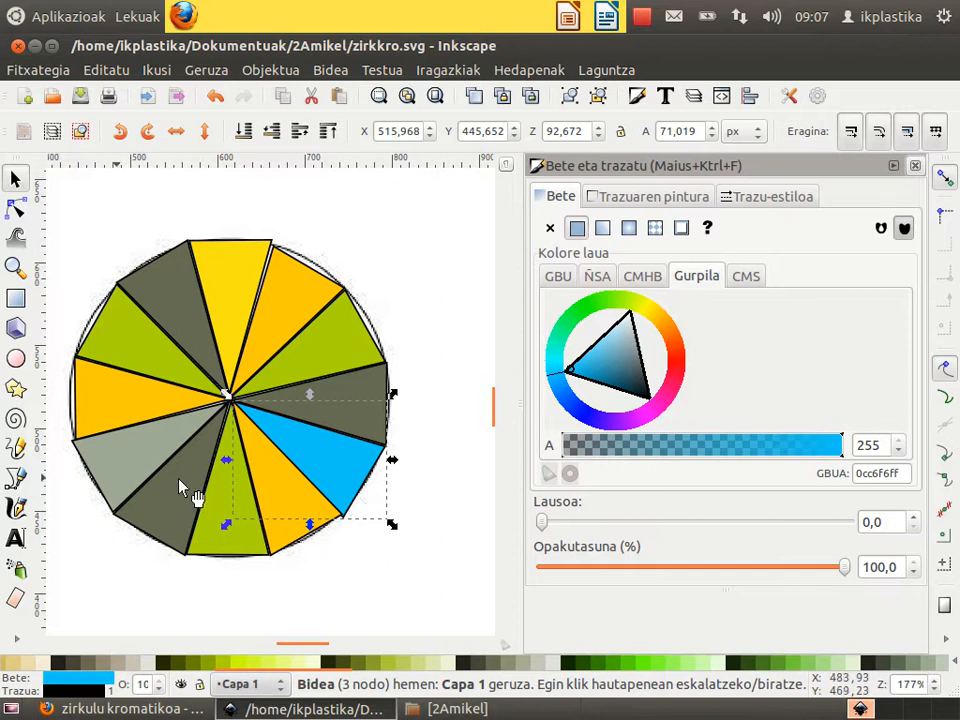
Step: Fill the grey-green wedge at the copied wheel's lower left with magenta f50bd6ff
click(137, 468)
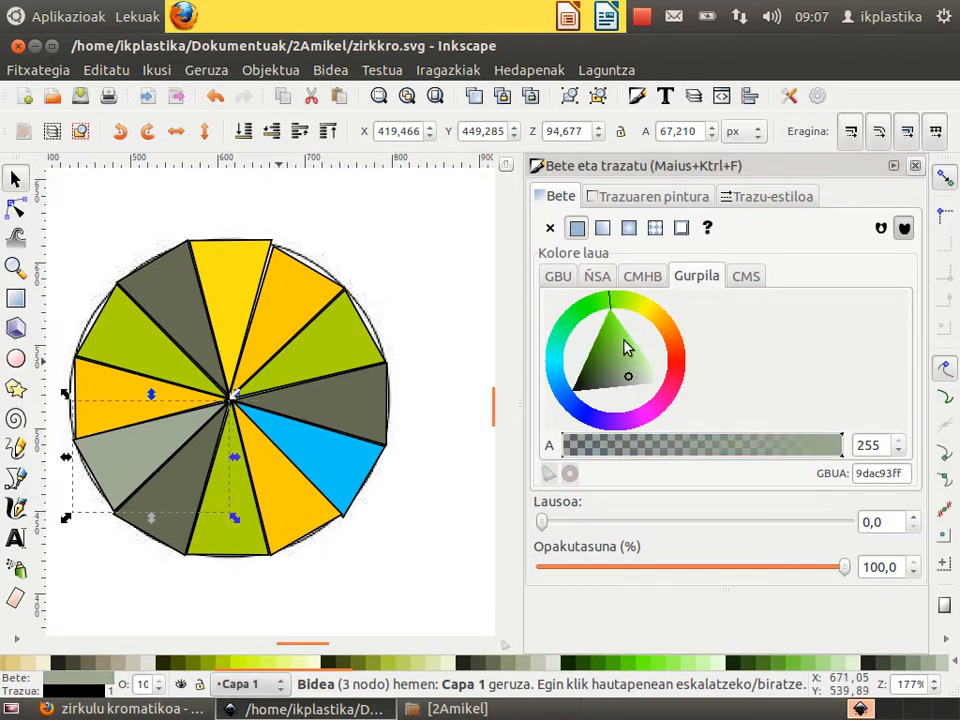
mouse_move(613, 308)
mouse_down()
mouse_move(677, 401)
mouse_move(662, 422)
mouse_up()
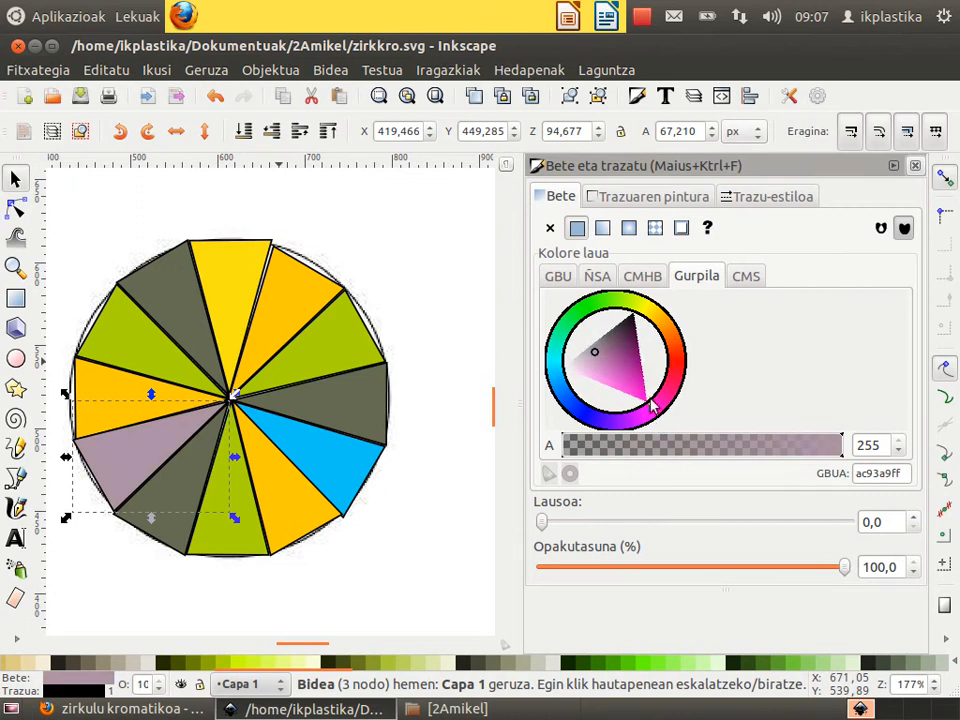
drag(596, 357, 645, 402)
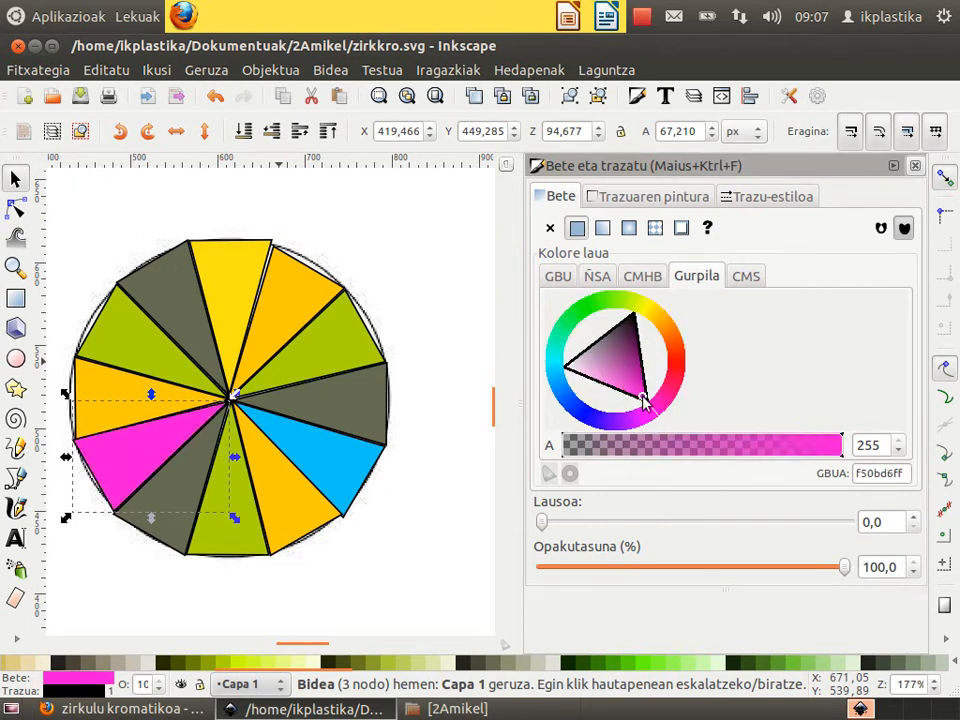
Step: Shift the hue of the copied wheel's right grey-green wedge to cyan and fill the bottom green wedge with purple 8f00d4ff
click(356, 407)
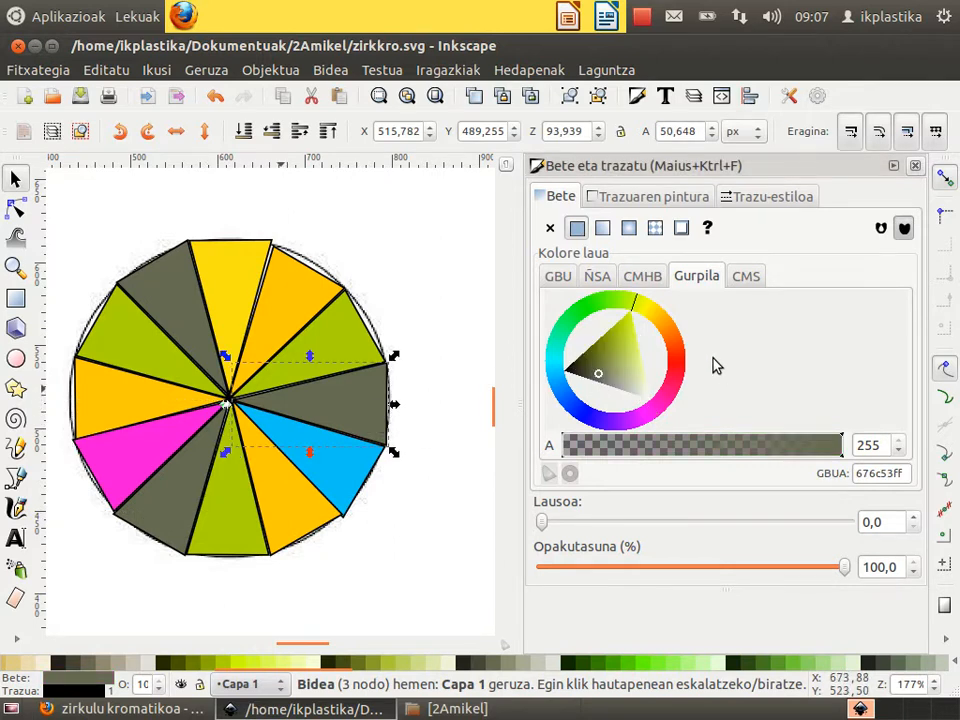
drag(636, 312, 583, 373)
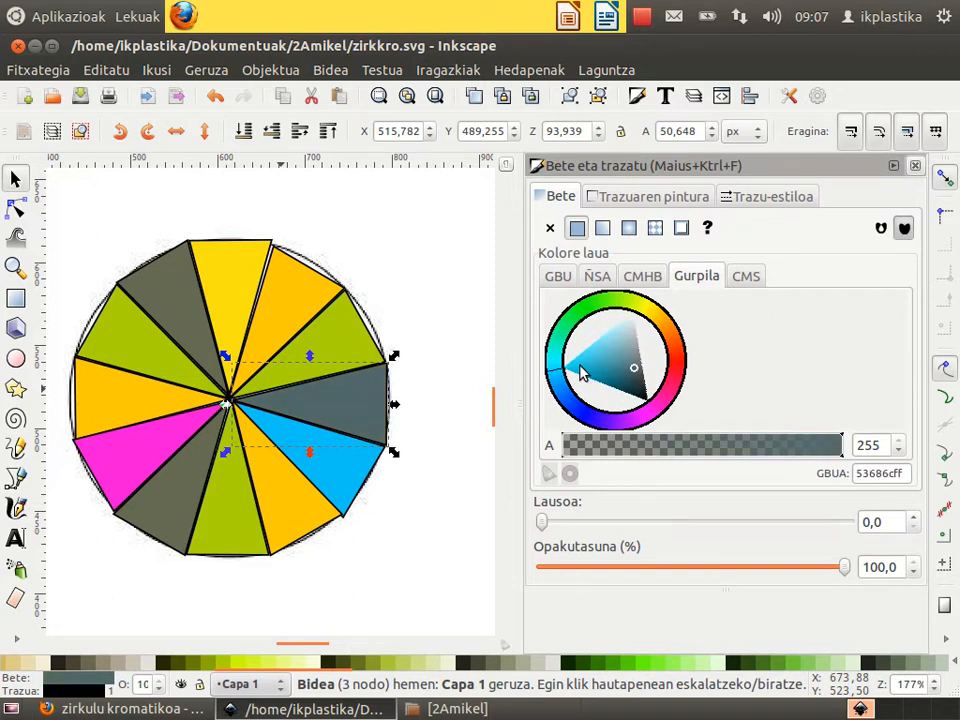
click(253, 524)
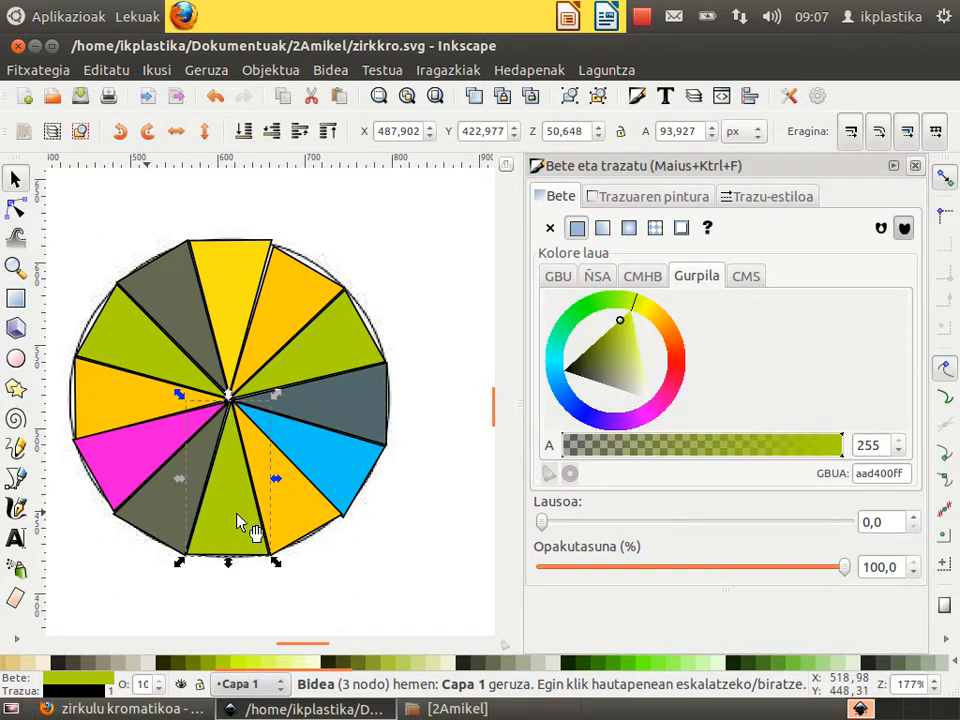
mouse_move(636, 312)
mouse_down()
mouse_move(594, 300)
mouse_move(578, 339)
mouse_up()
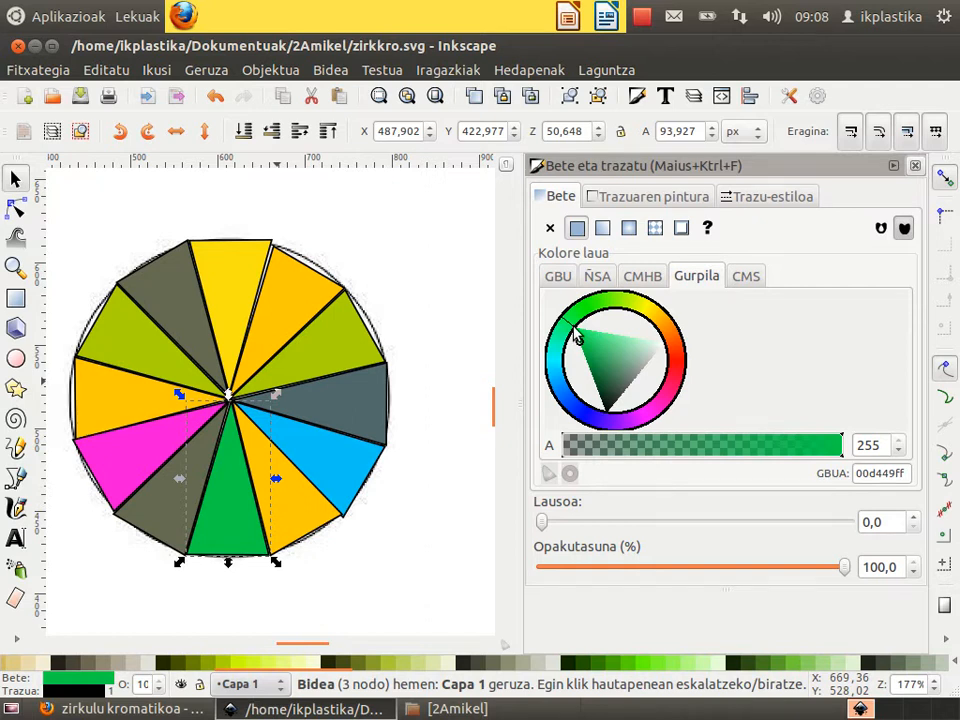
mouse_move(577, 338)
mouse_down()
mouse_move(570, 347)
mouse_move(581, 388)
mouse_move(624, 400)
mouse_up()
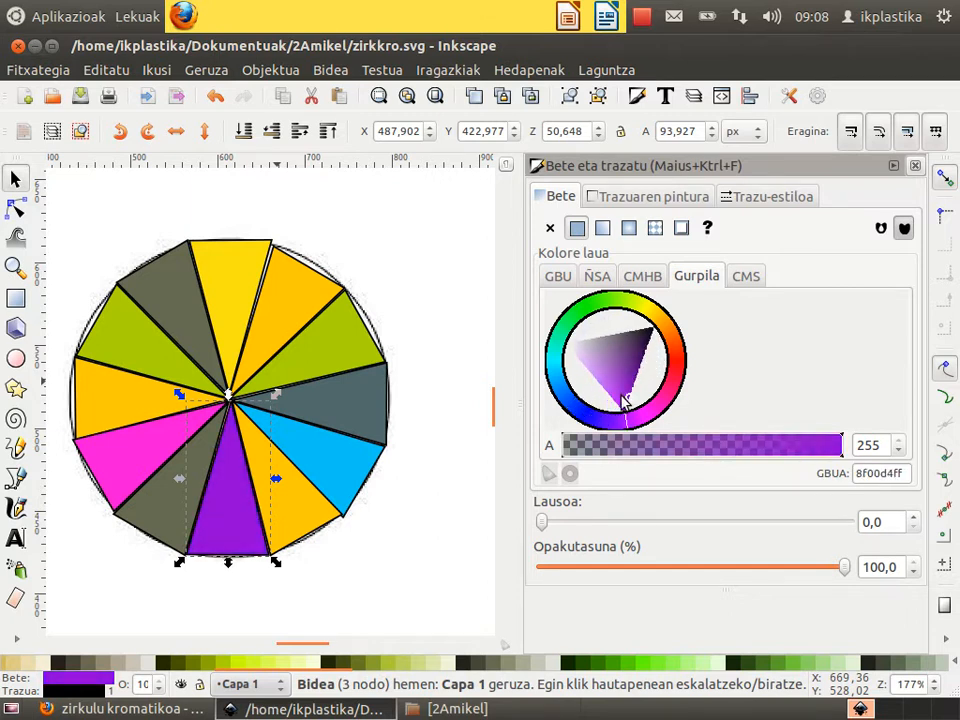
Step: Fill the olive wedge at the copied wheel's upper right with green 24fa0dff and the upper-left olive wedge with orange d45f00ff
click(362, 350)
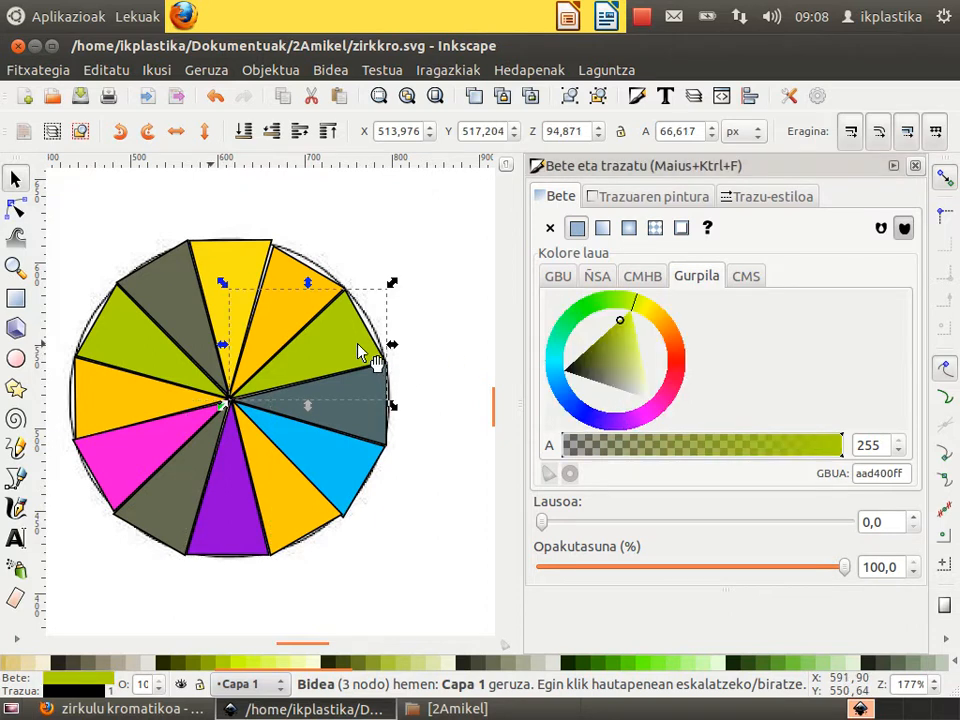
mouse_move(632, 300)
mouse_down()
mouse_move(606, 321)
mouse_move(609, 339)
mouse_move(598, 320)
mouse_up()
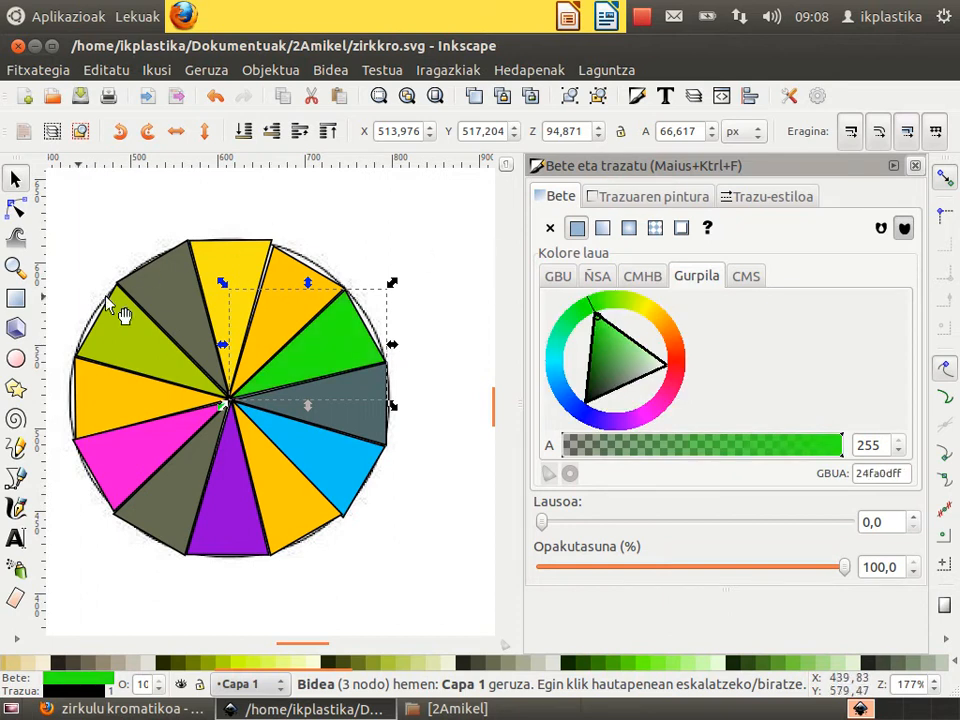
click(118, 340)
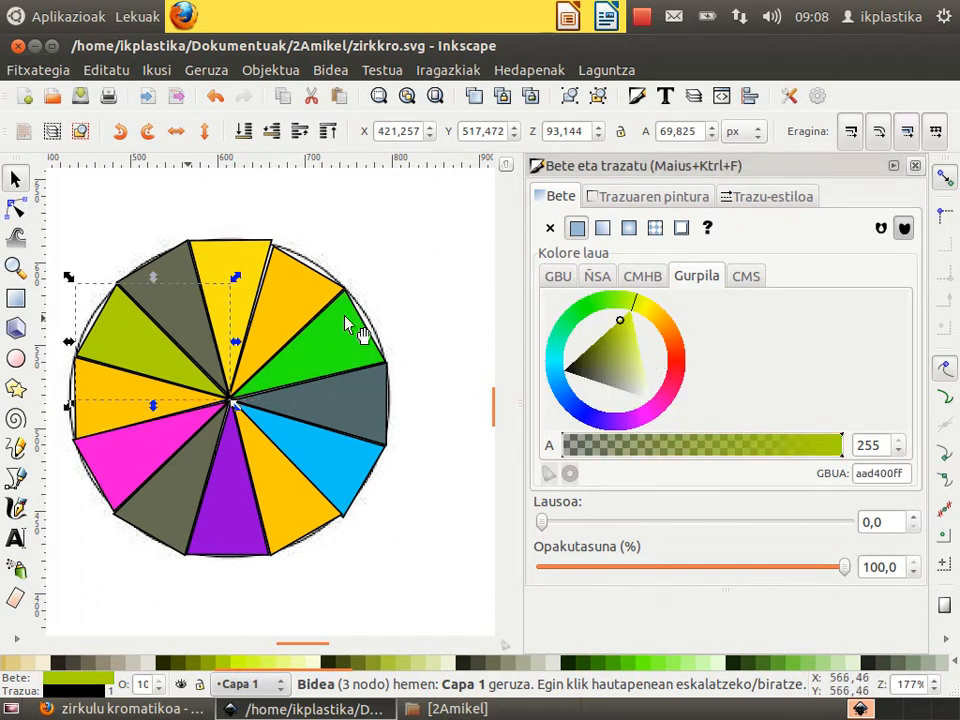
drag(637, 305, 681, 326)
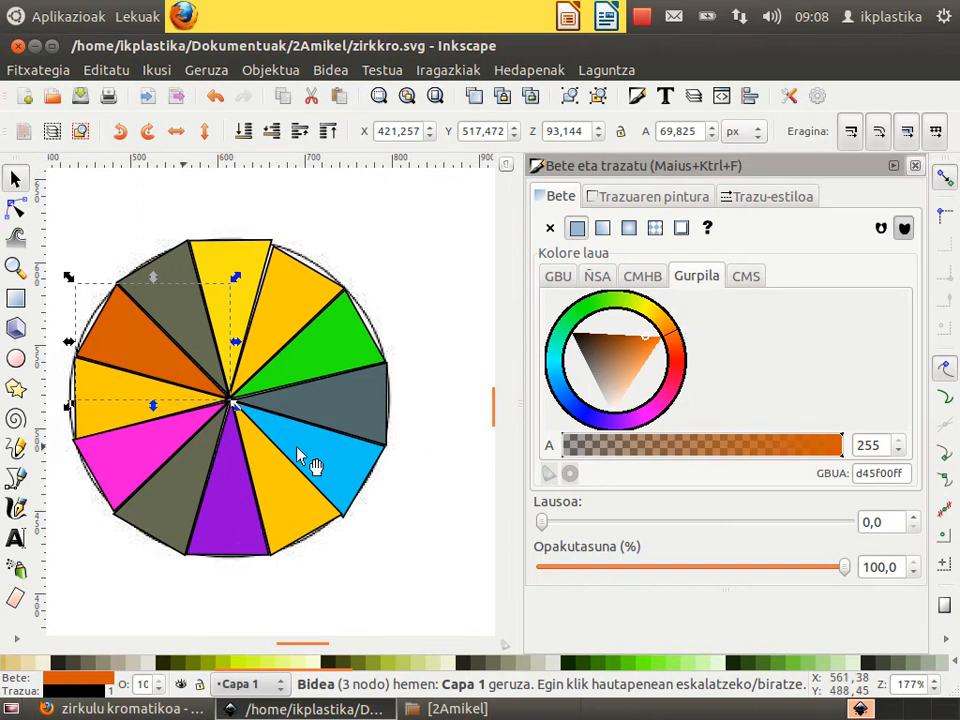
Step: Fill the amber wedge above the magenta one with red ff0038ff and brighten the orange wedge above it to ff7403ff
click(103, 418)
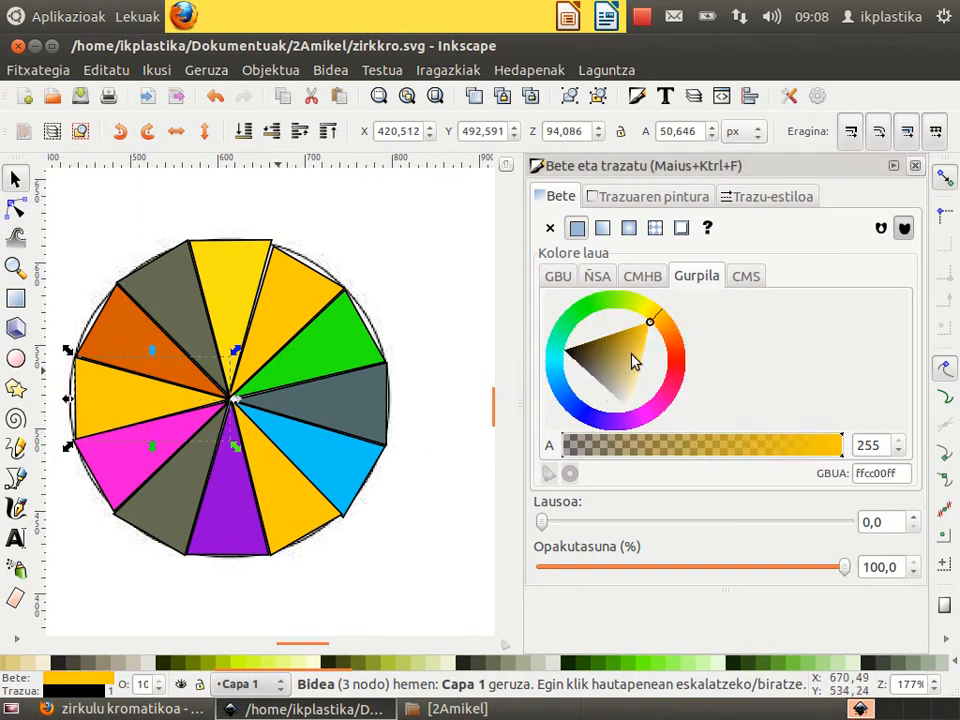
mouse_move(656, 322)
mouse_down()
mouse_move(671, 343)
mouse_move(668, 398)
mouse_move(677, 378)
mouse_up()
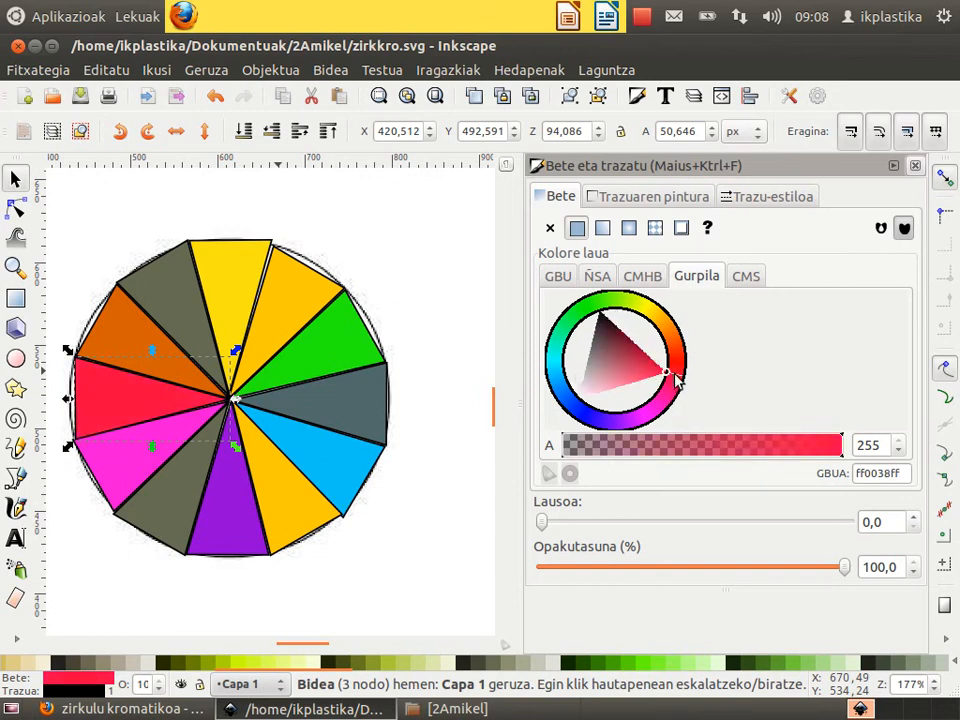
click(146, 321)
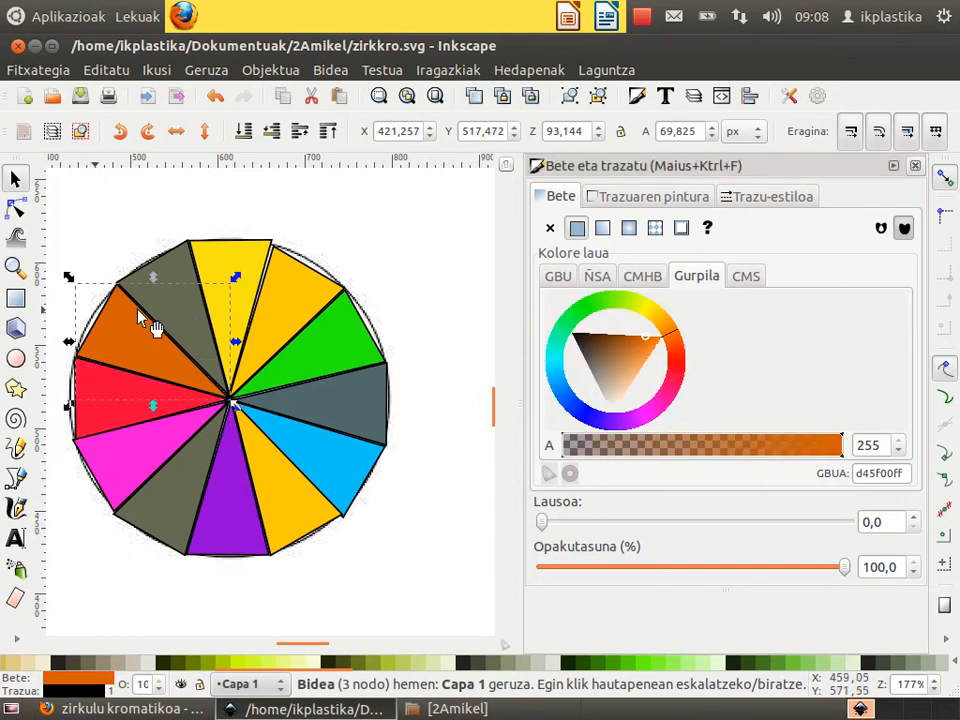
drag(648, 343, 665, 345)
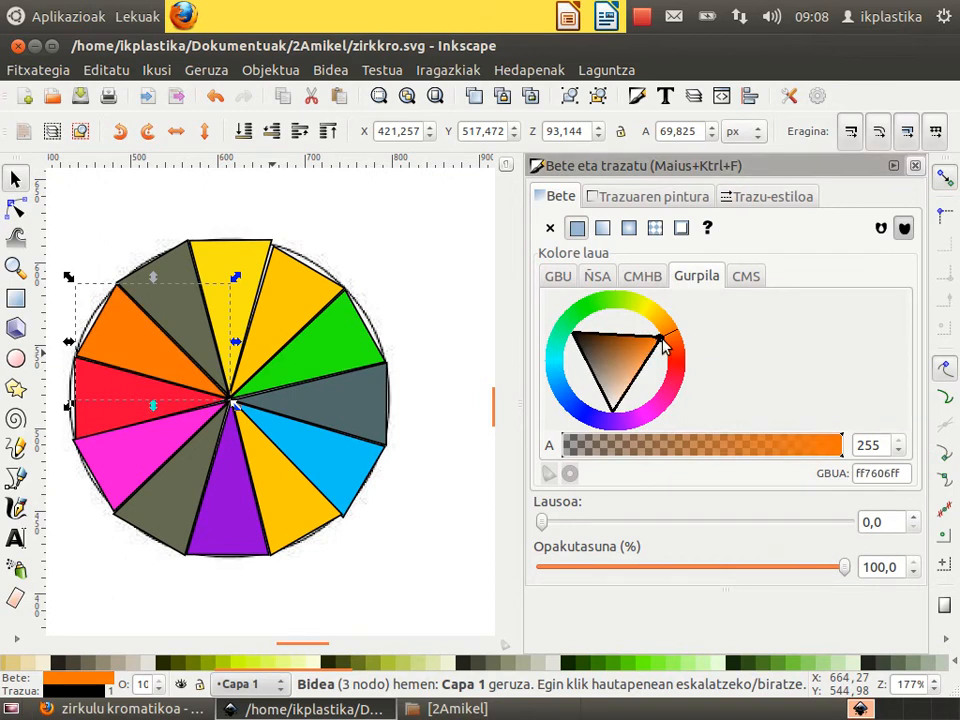
Step: Fill the dark grey-green wedge between the orange and yellow wedges with bright red ef0e11ff
click(195, 280)
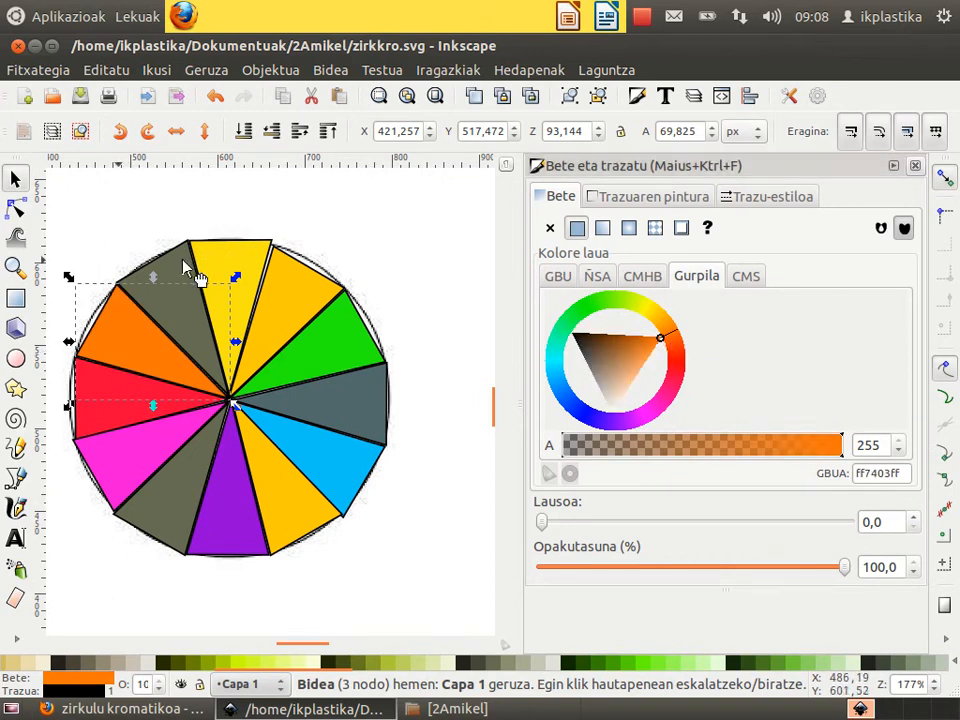
mouse_move(637, 308)
mouse_down()
mouse_move(658, 318)
mouse_move(672, 352)
mouse_up()
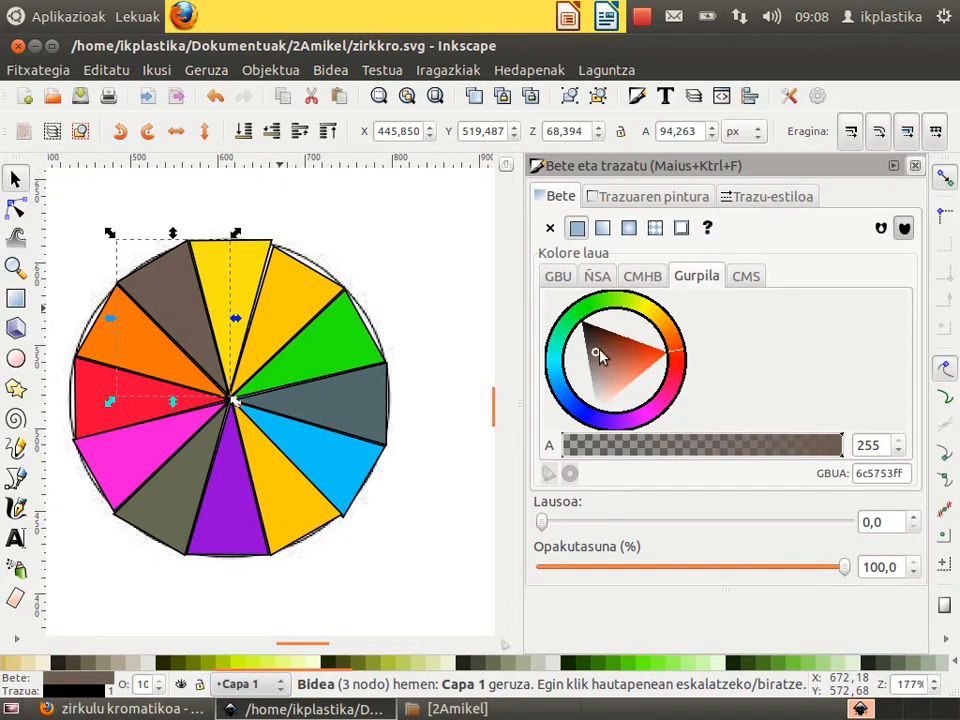
drag(602, 357, 657, 353)
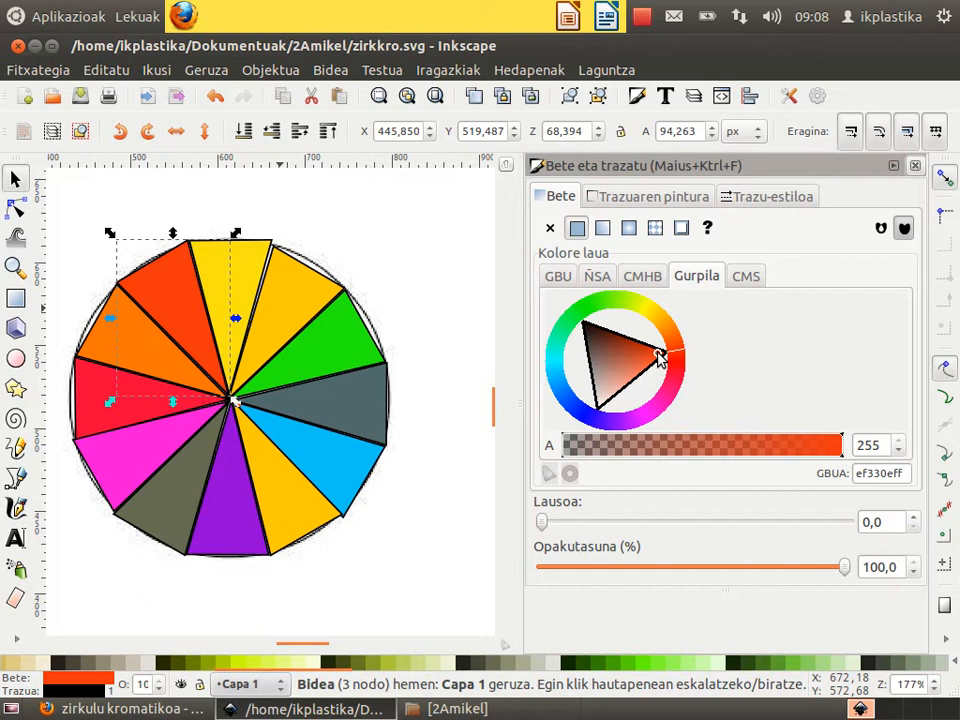
mouse_move(682, 357)
mouse_down()
mouse_move(686, 343)
mouse_move(688, 370)
mouse_up()
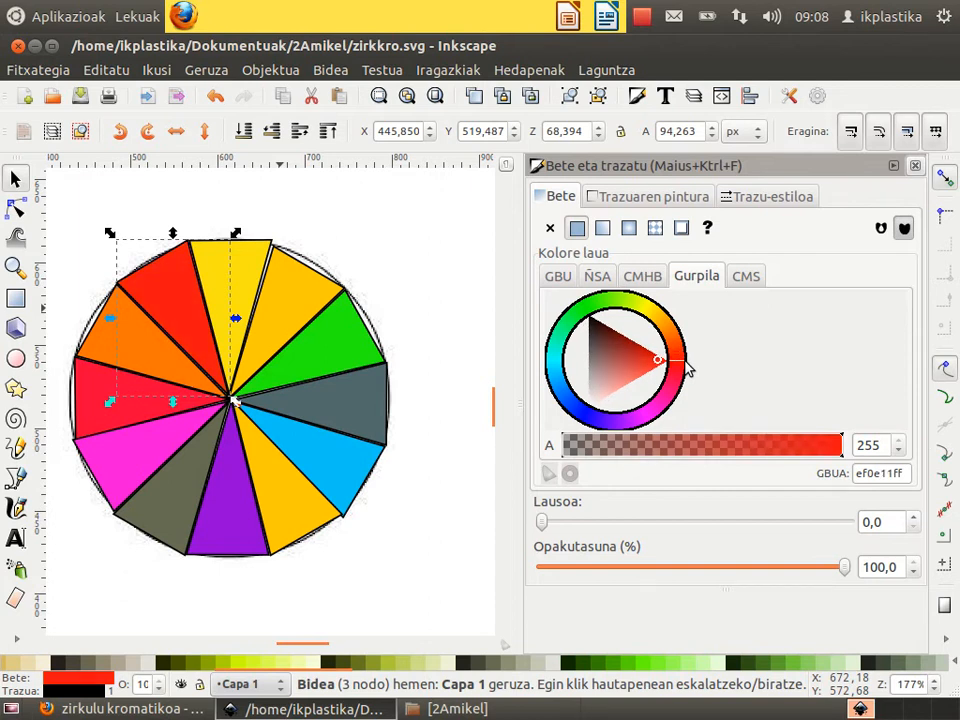
drag(688, 370, 688, 369)
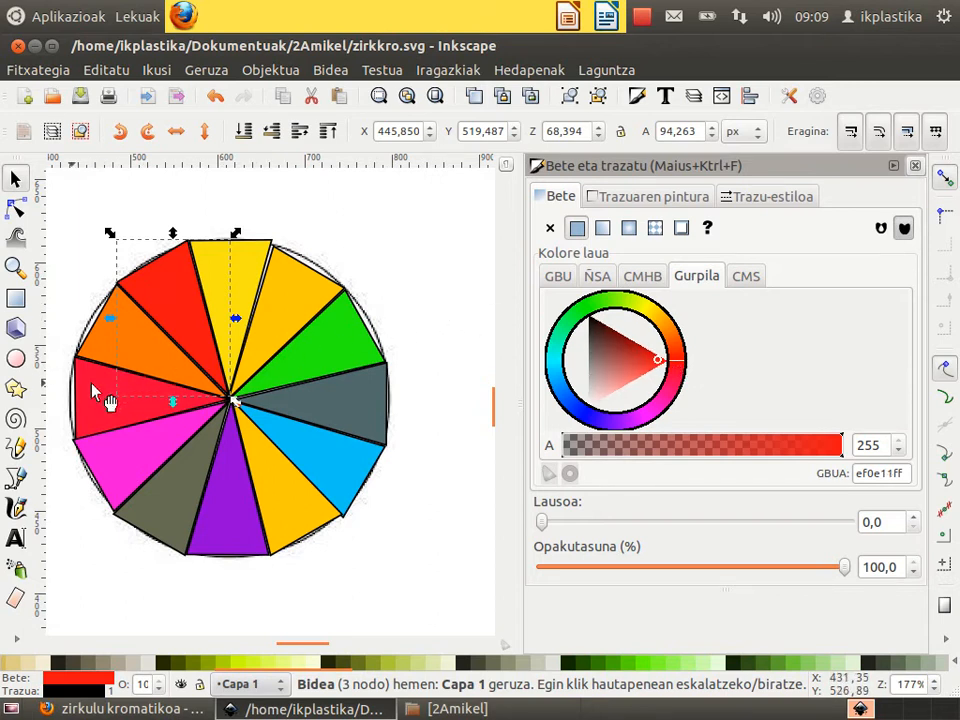
Step: Change the crimson wedge above magenta to pink ff0072ff and fill the amber wedge between yellow and green with lime beff00ff
click(88, 418)
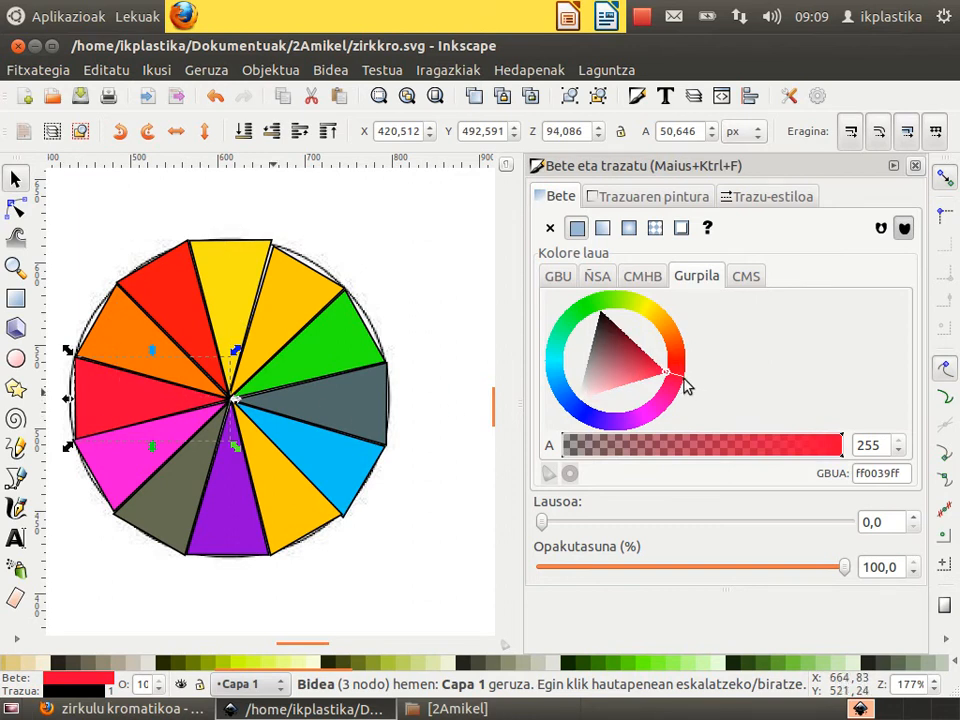
mouse_move(683, 385)
mouse_down()
mouse_move(686, 402)
mouse_move(674, 399)
mouse_up()
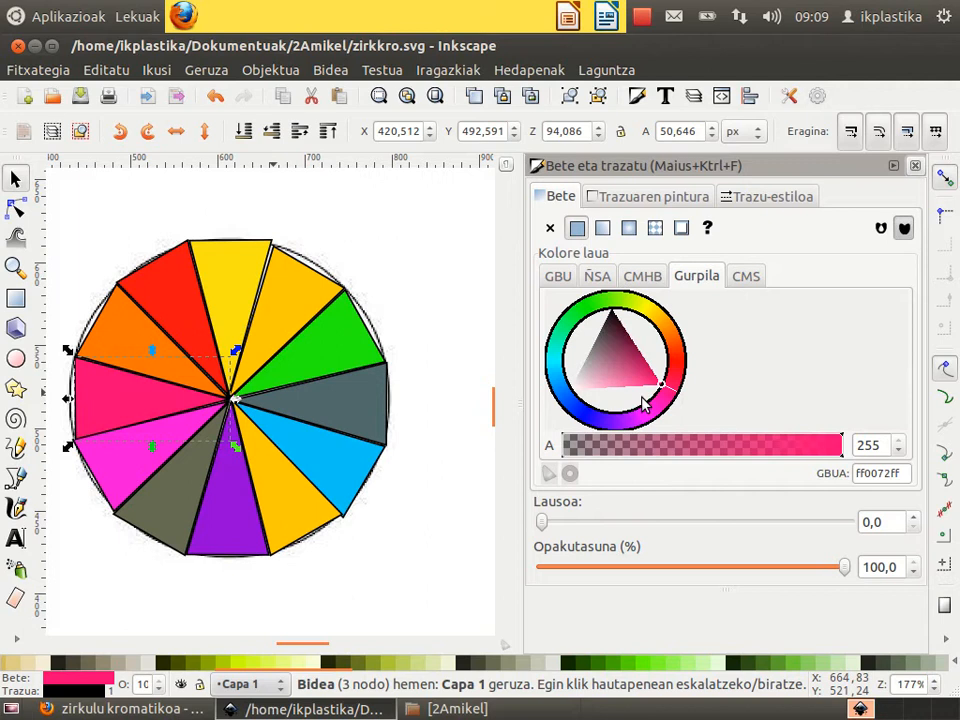
click(318, 292)
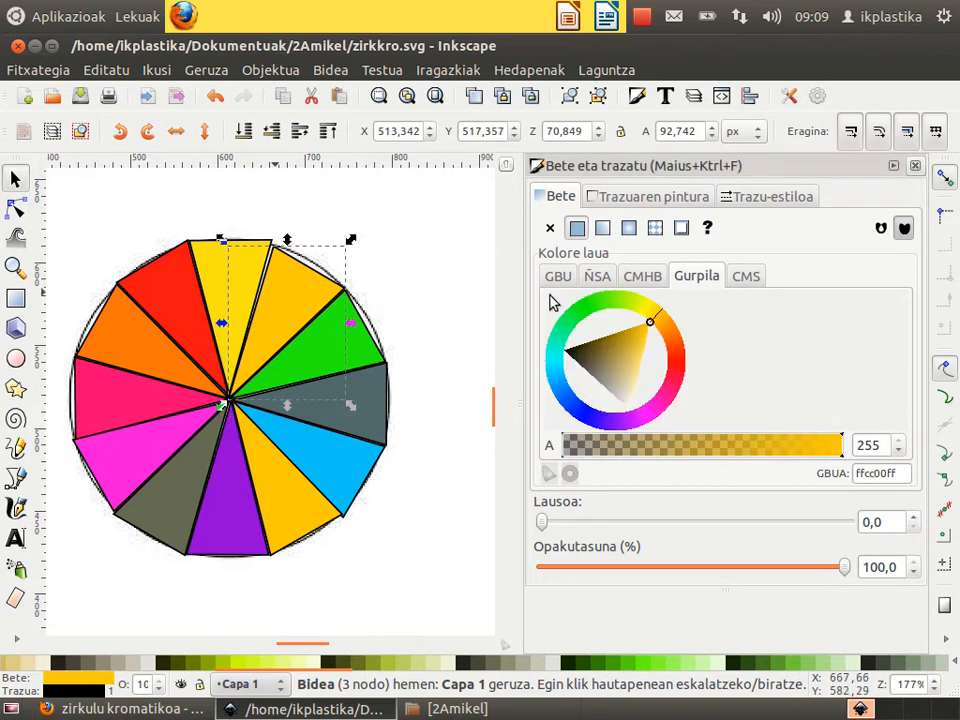
drag(655, 320, 632, 302)
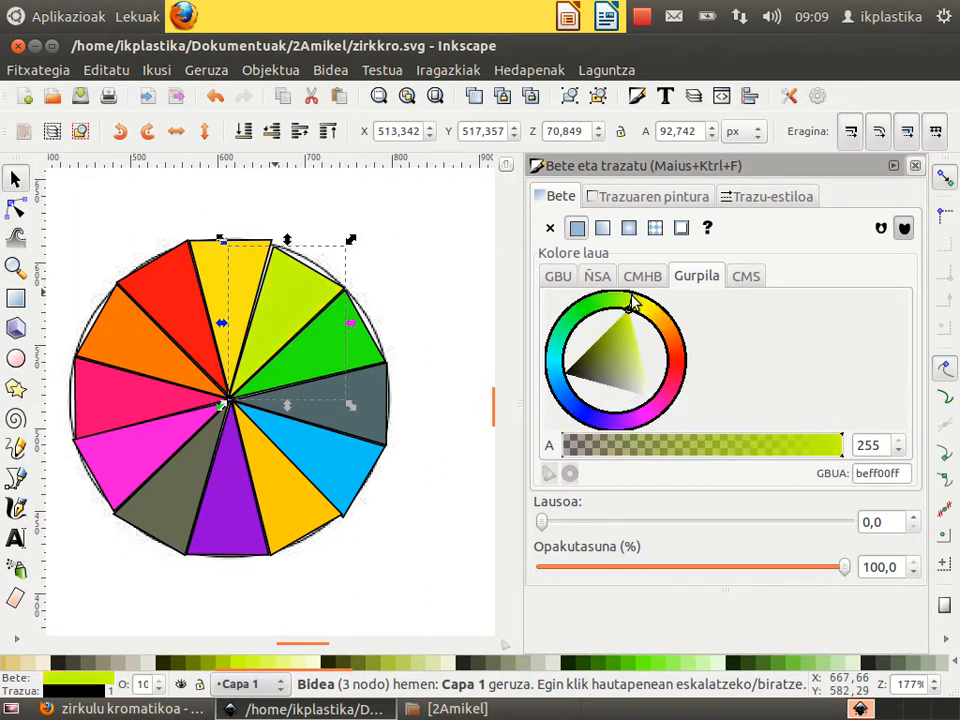
Step: Fill the dull grey wedge between the green and cyan blue wedges with bluish green 10ec5fff
click(385, 406)
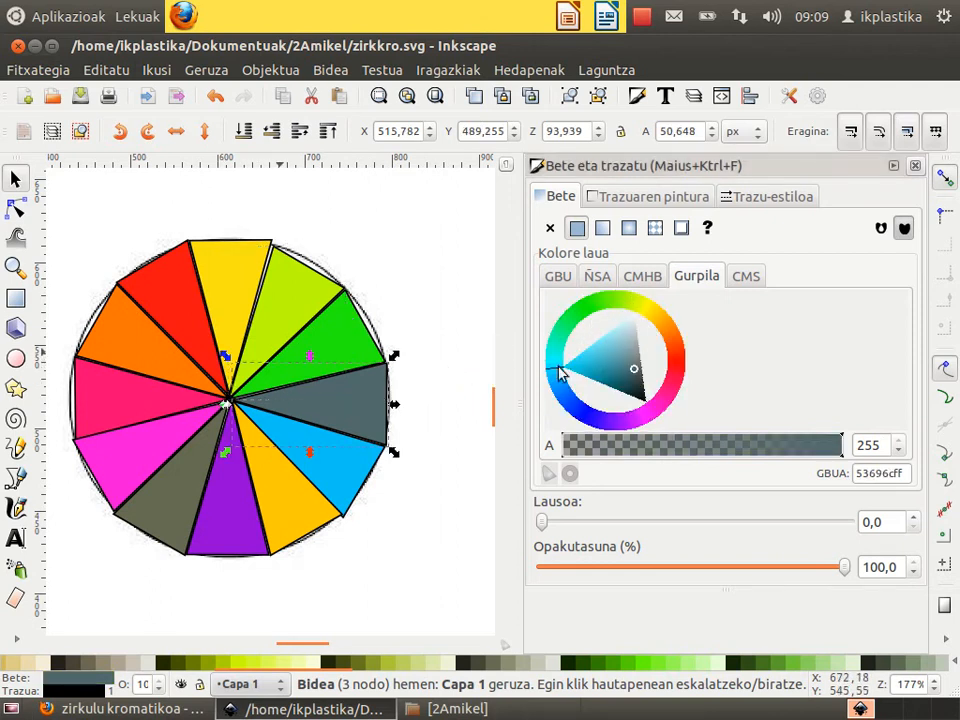
mouse_move(555, 373)
mouse_down()
mouse_move(584, 318)
mouse_move(570, 326)
mouse_up()
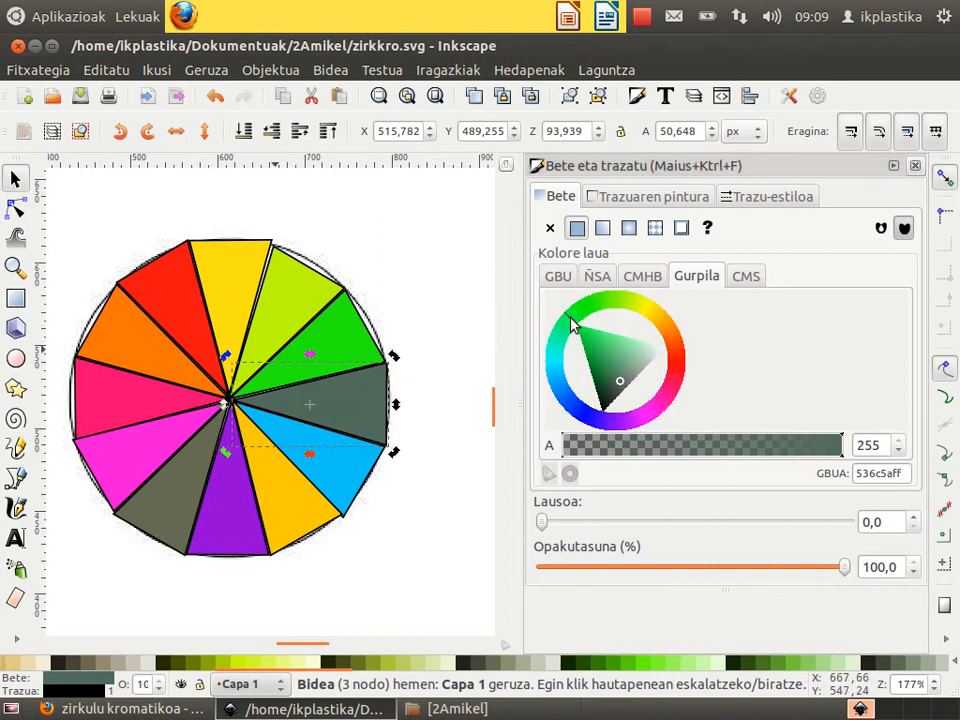
drag(566, 326, 561, 354)
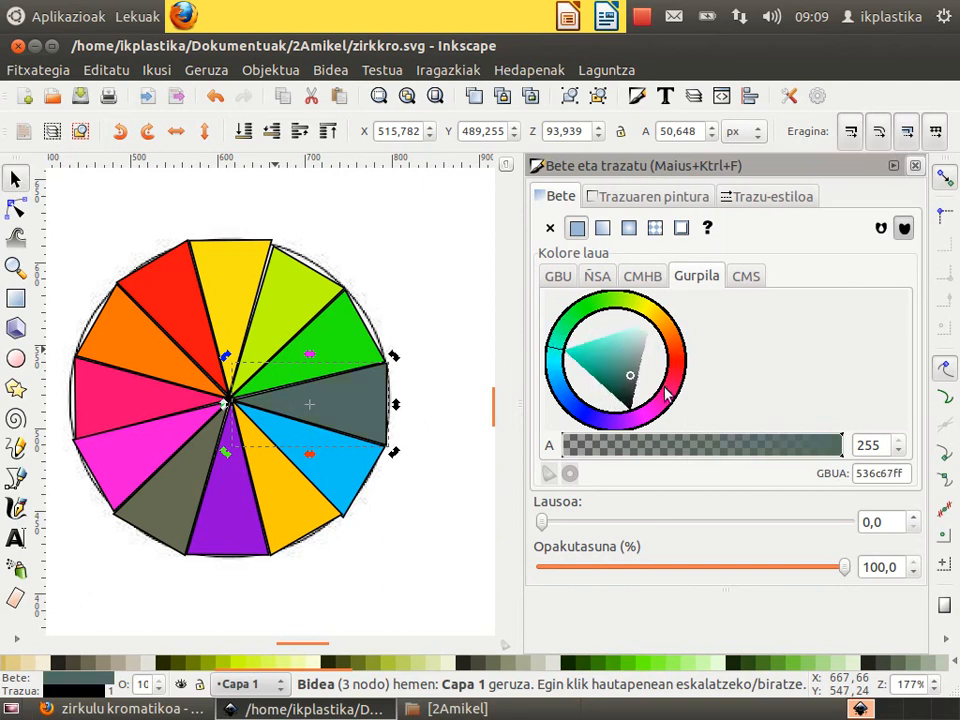
mouse_move(633, 379)
mouse_down()
mouse_move(553, 347)
mouse_move(565, 325)
mouse_up()
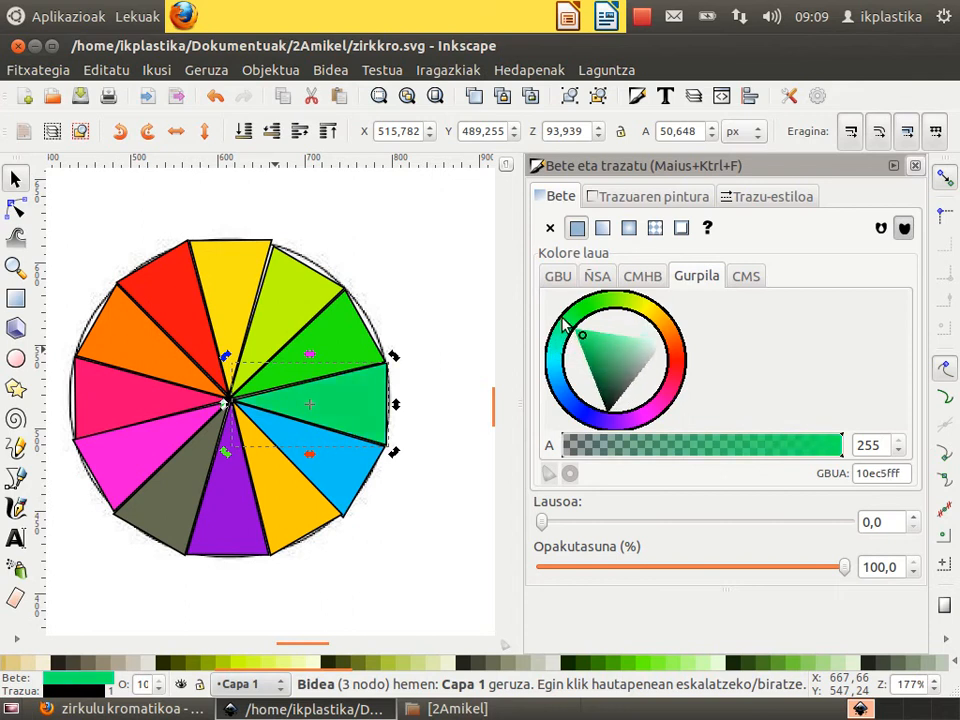
Step: Fill the amber wedge beside the cyan blue one with violet c700ffff and the dark wedge beside magenta with bb09f3ff
click(328, 503)
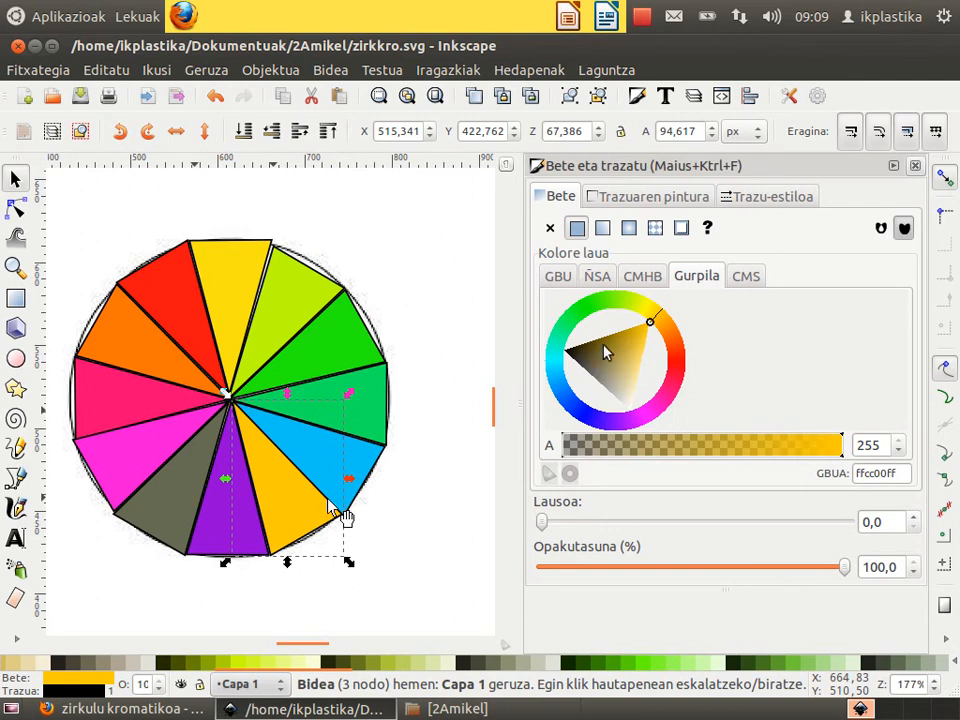
mouse_move(662, 320)
mouse_down()
mouse_move(688, 375)
mouse_move(668, 410)
mouse_move(643, 411)
mouse_move(638, 422)
mouse_move(602, 416)
mouse_move(633, 424)
mouse_up()
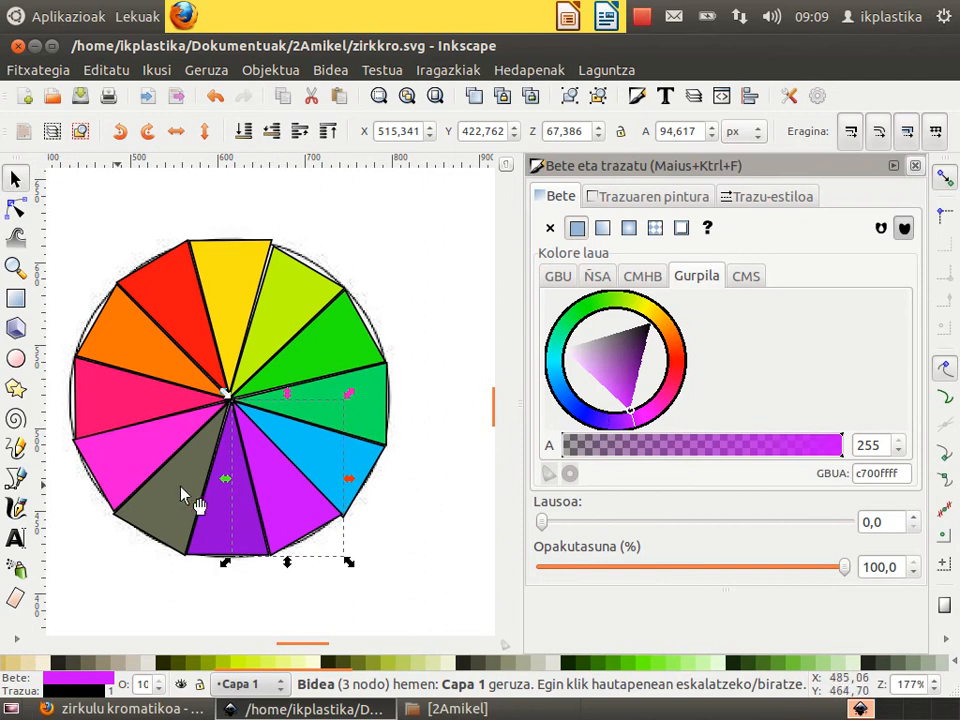
click(171, 510)
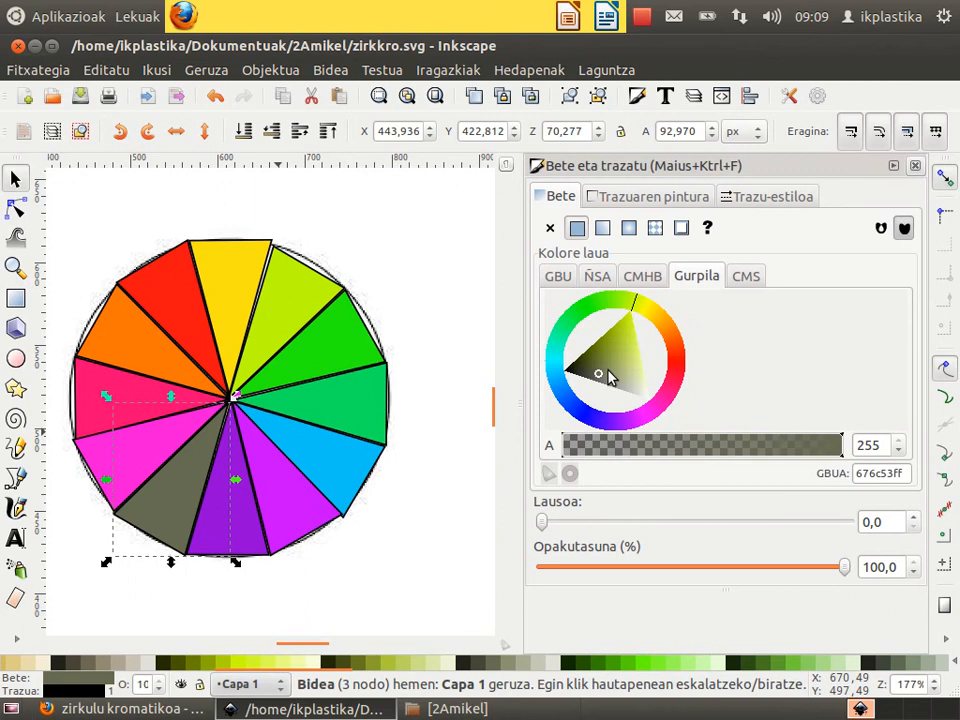
drag(600, 378, 676, 402)
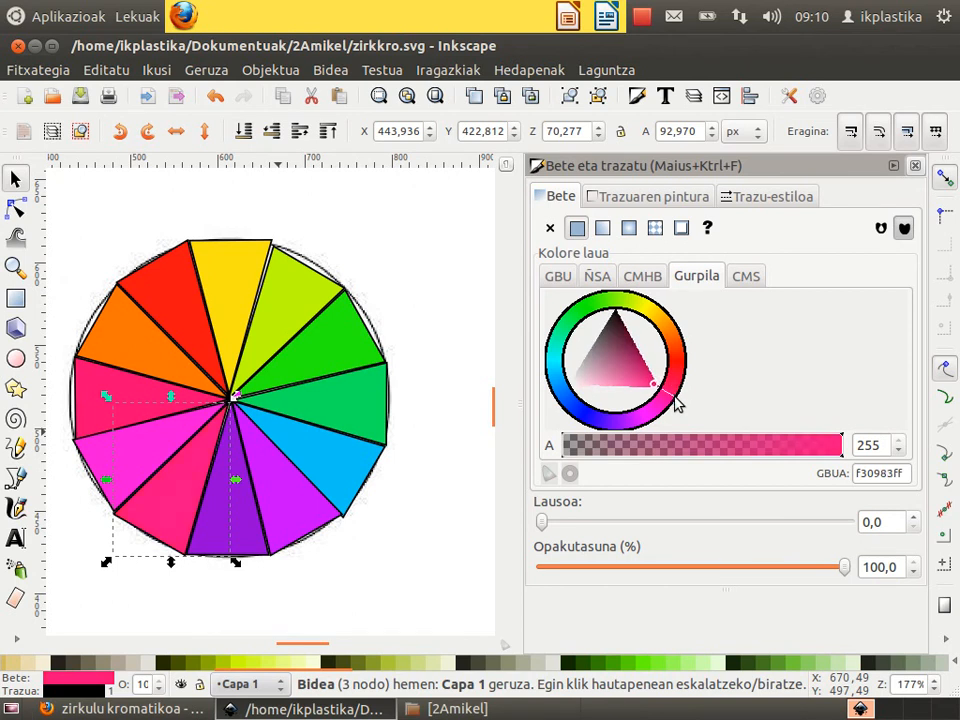
drag(676, 402, 628, 427)
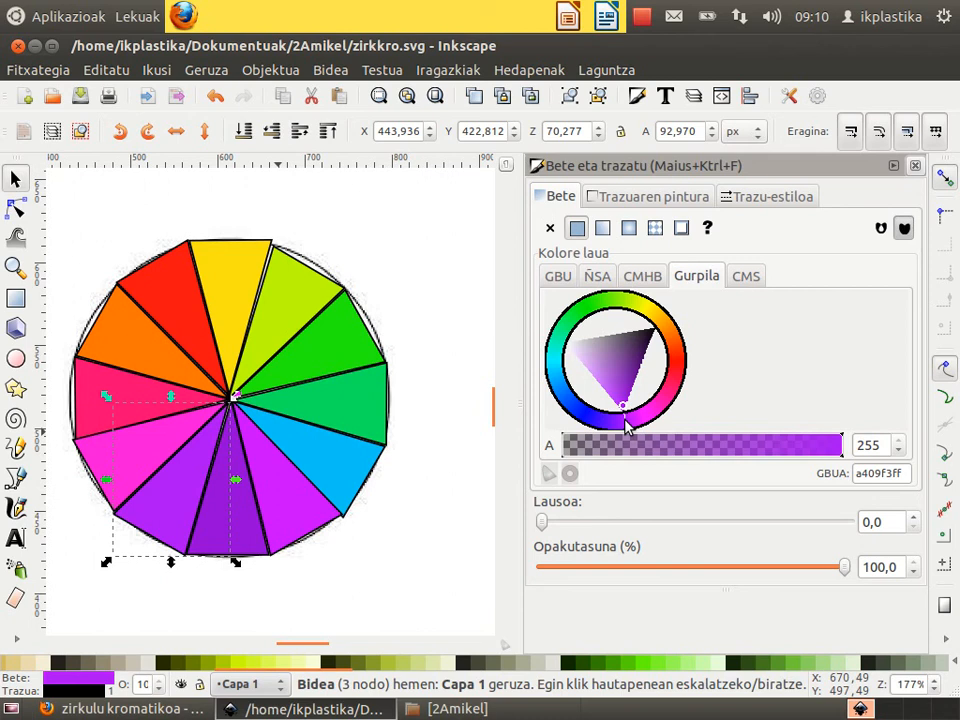
drag(626, 428, 632, 430)
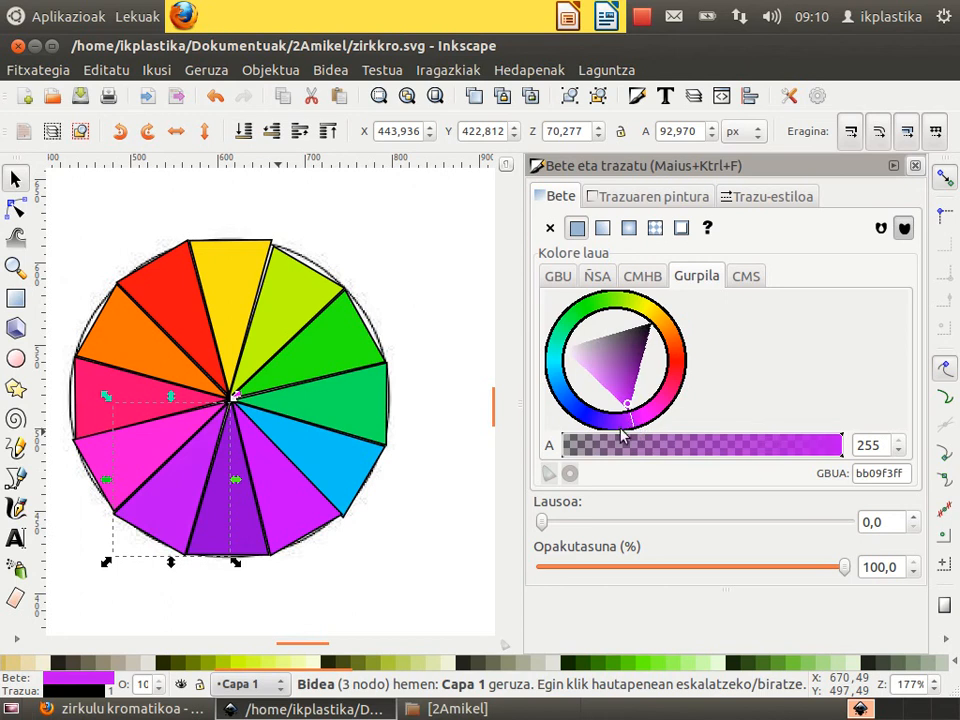
Step: Recolour the violet wedge beside the cyan blue one with blue-violet 5b00ffff, then close Fill and Stroke and deselect
click(326, 515)
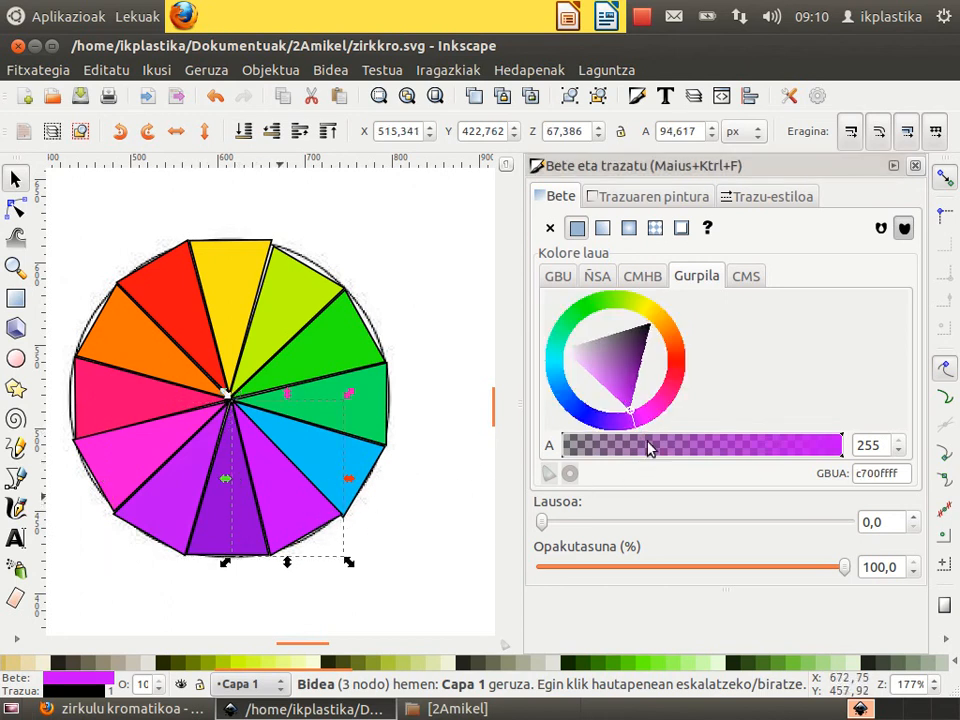
mouse_move(636, 430)
mouse_down()
mouse_move(650, 412)
mouse_move(667, 421)
mouse_move(630, 412)
mouse_move(607, 425)
mouse_move(608, 410)
mouse_move(607, 425)
mouse_up()
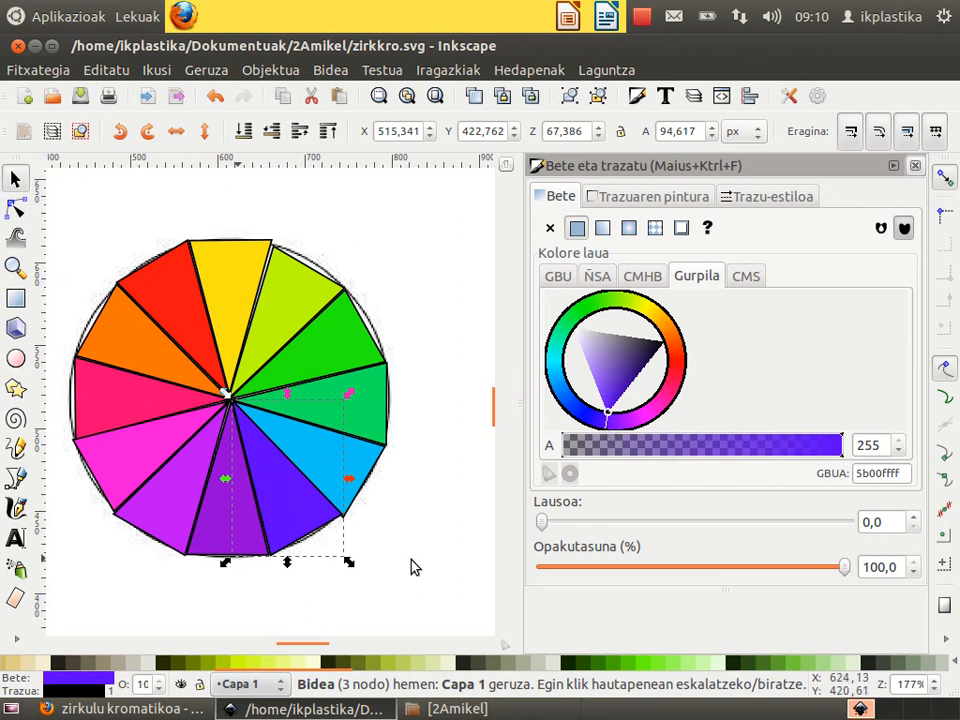
click(916, 168)
click(516, 332)
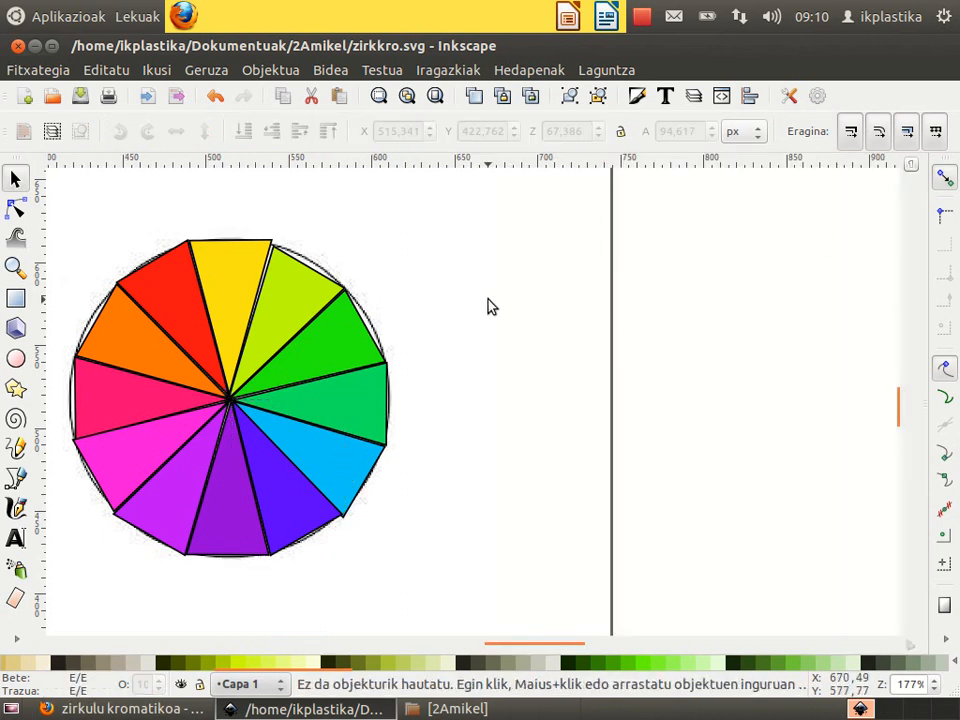
Step: Frame the original wheel and the recoloured copy together in the view to compare them
ctrl+scroll(487, 310, down, 3)
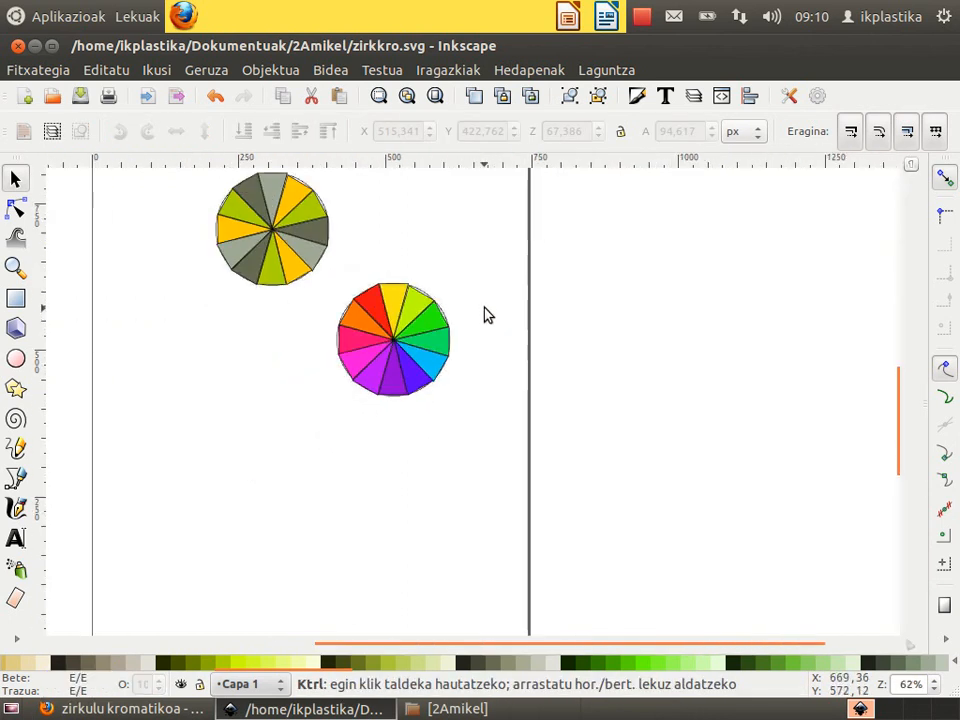
click(15, 268)
drag(151, 182, 489, 413)
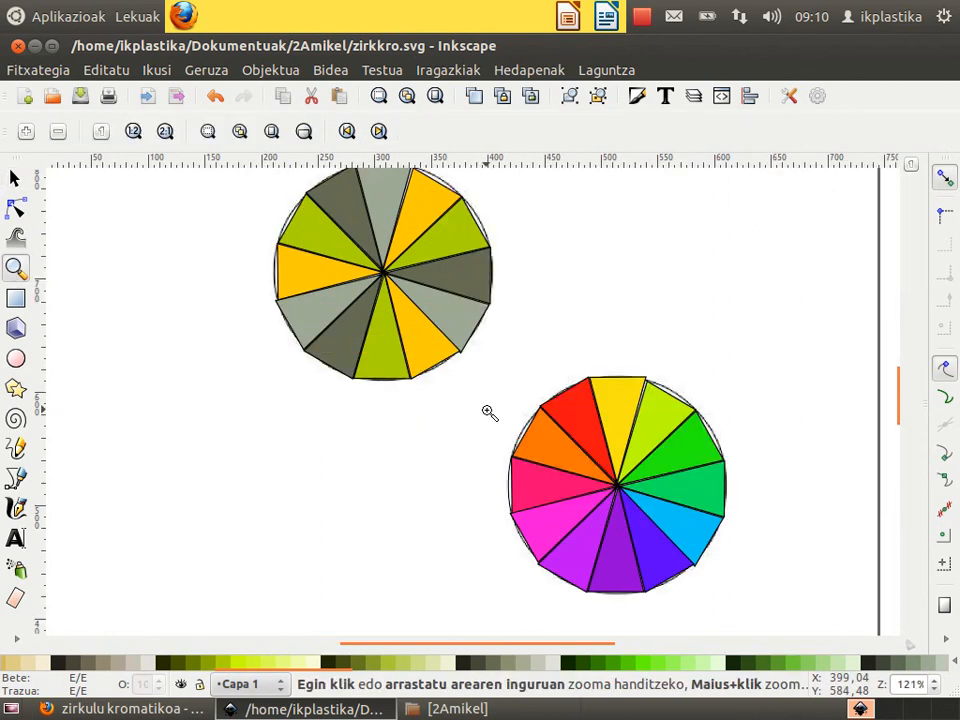
scroll(611, 305, up, 1)
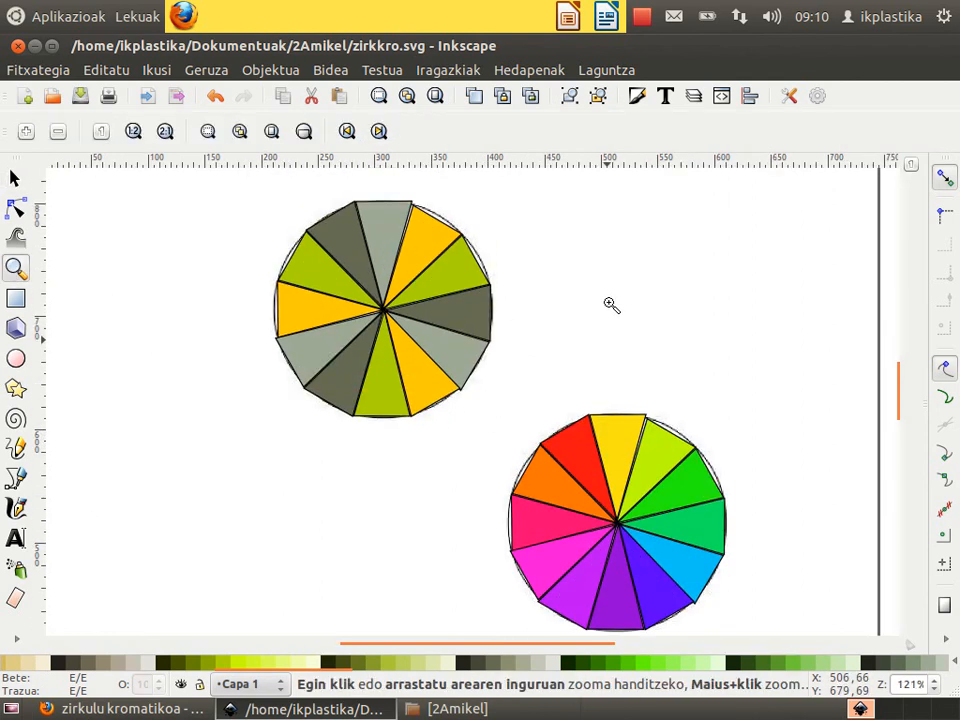
click(655, 26)
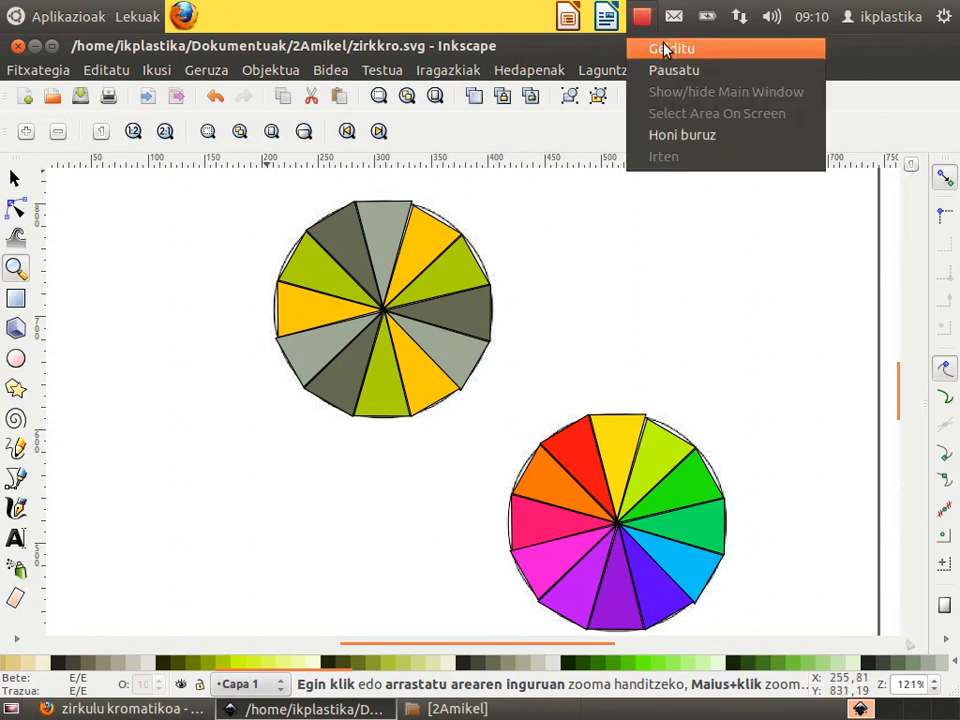